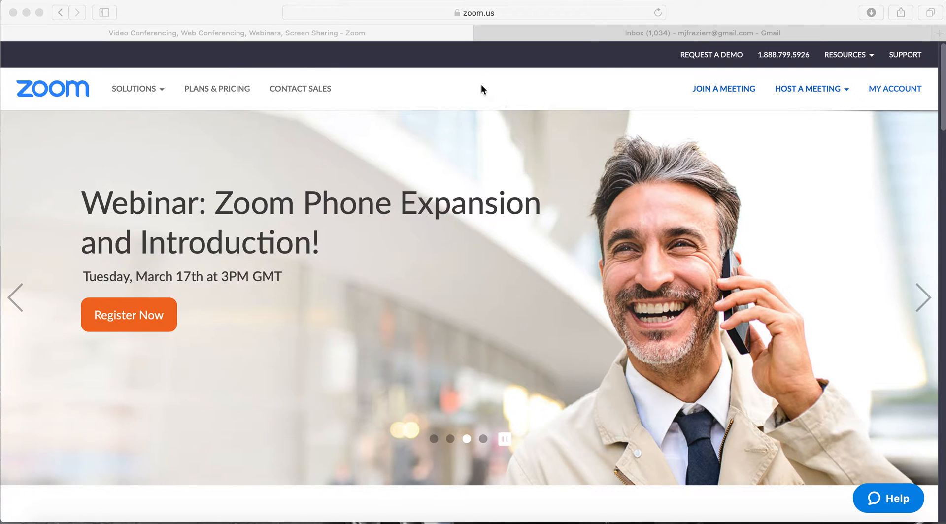
- Sign out of the current Zoom account from My Account and go to the Sign In page
left_click(503, 11)
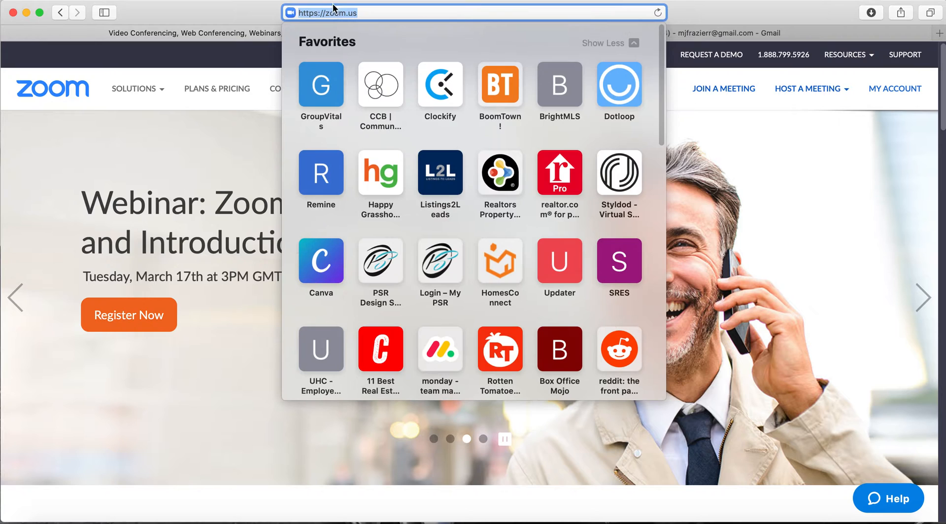
left_click(673, 84)
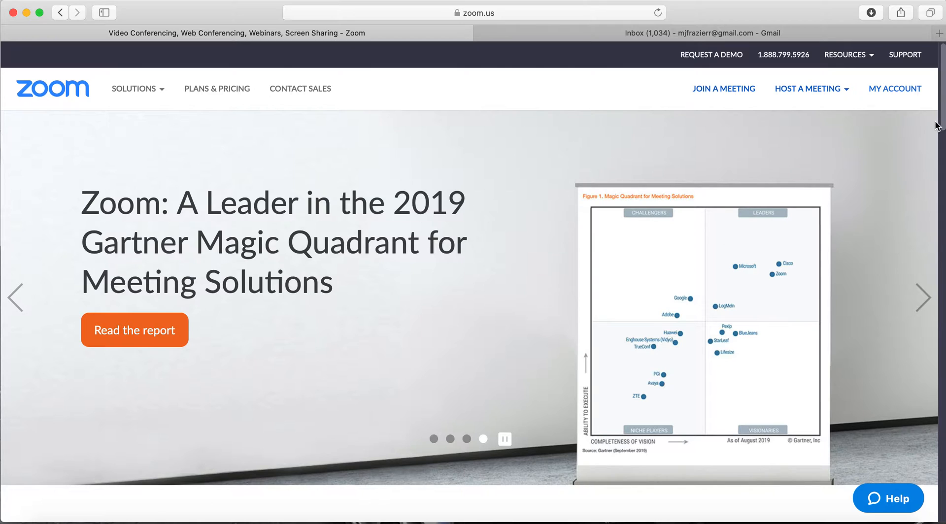
left_click(895, 89)
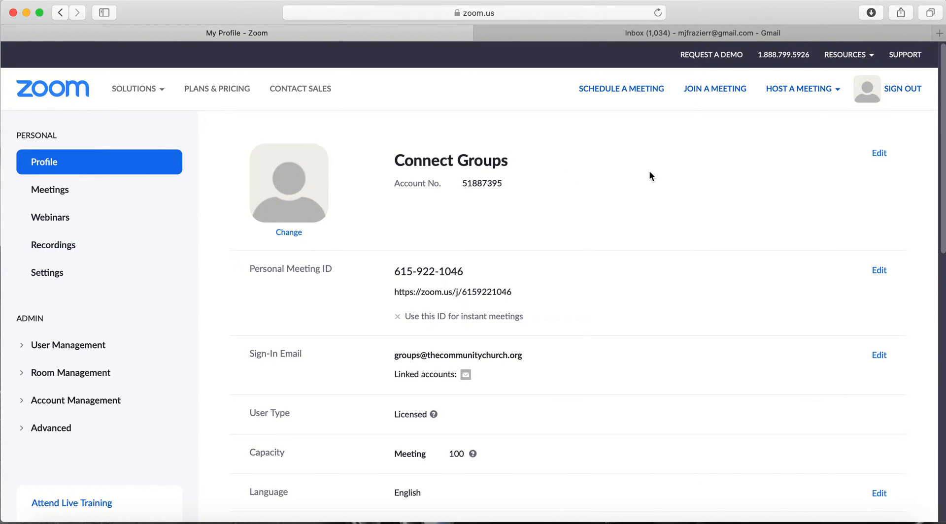
left_click(904, 89)
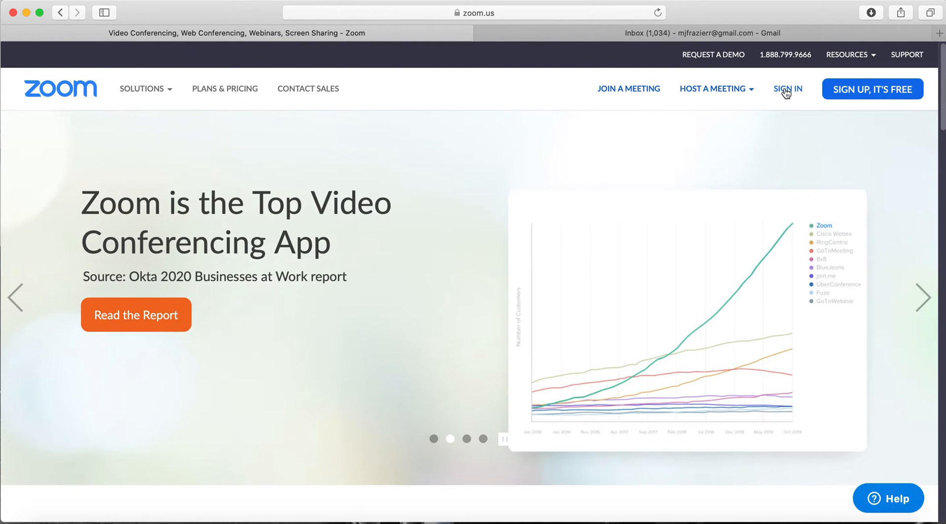
left_click(784, 90)
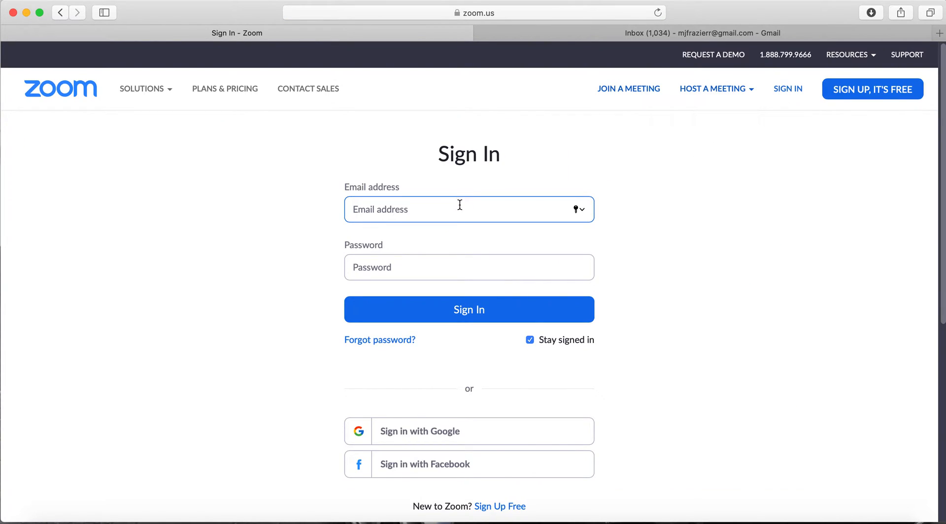
- Sign in with the church groups account's email address and password
mouse_move(727, 89)
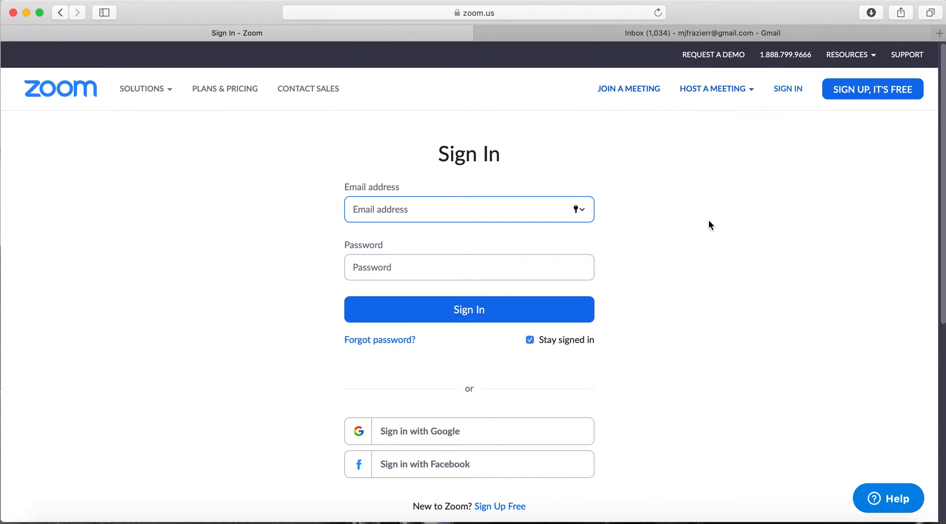
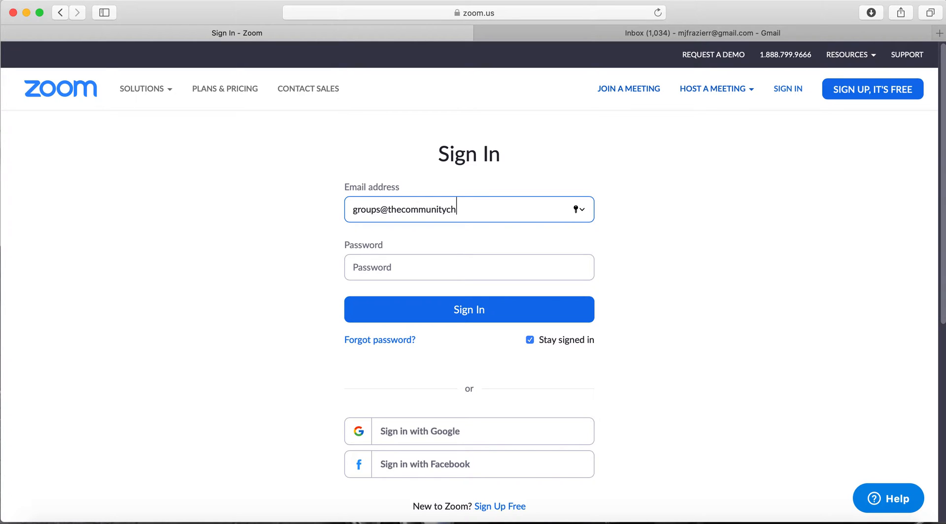
key("Tab")
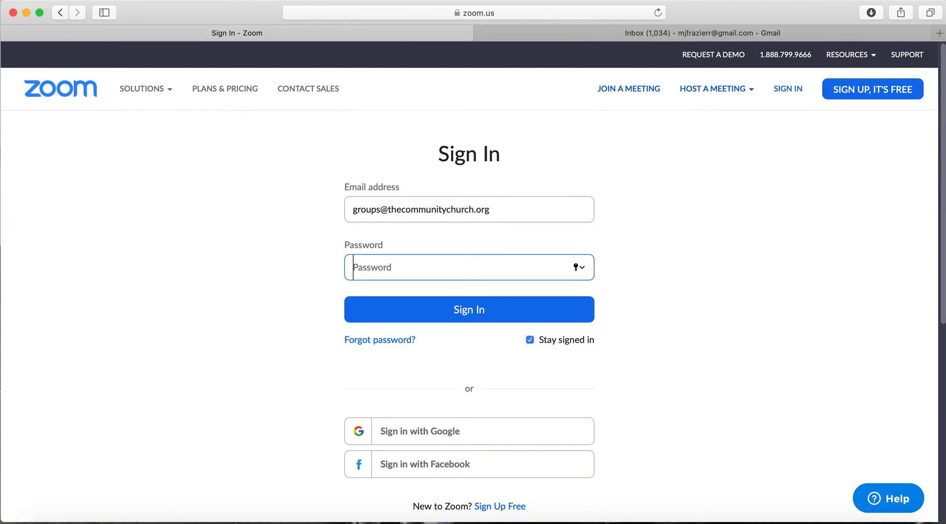
type("•••••••••••")
key("Return")
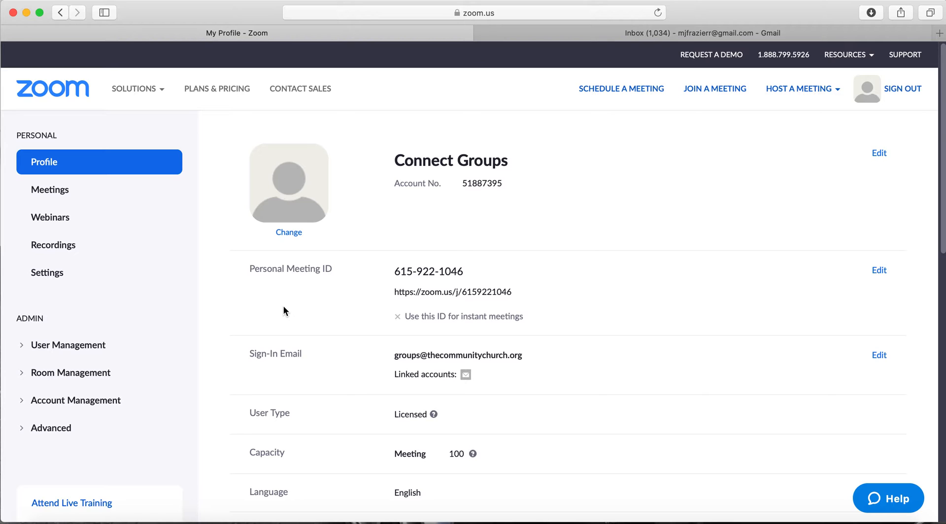
- Go to Meetings and start a new scheduled meeting
left_click(47, 194)
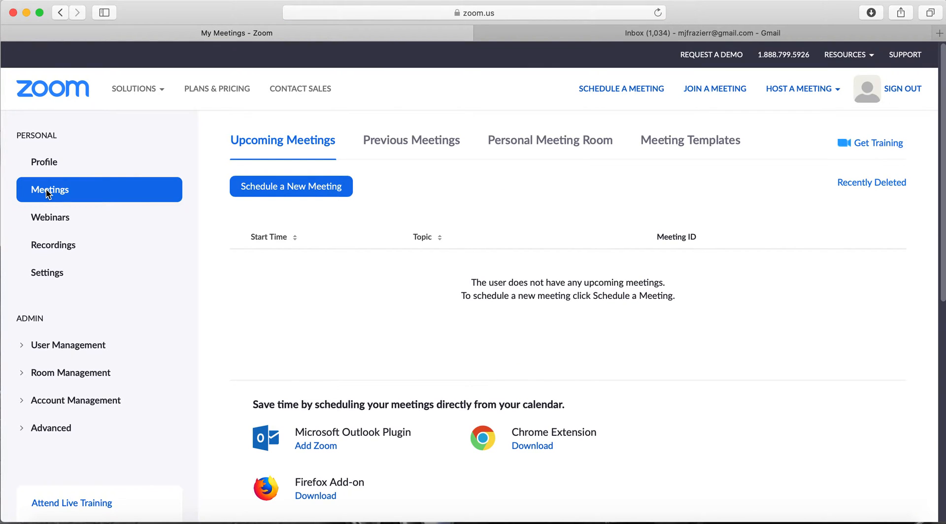
left_click(314, 189)
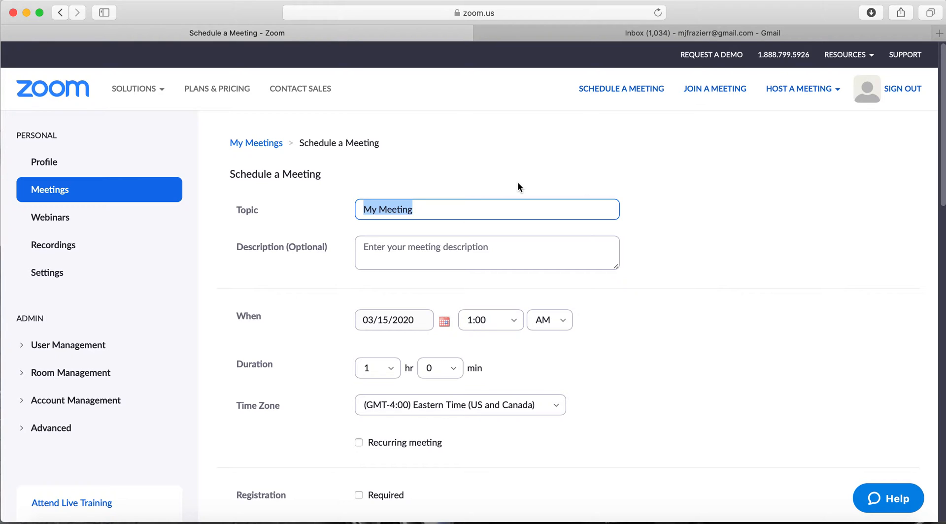
- Set the topic to 'Parents with Young Kids Group Meeting', fixing the 'Kinds' typo
type("P")
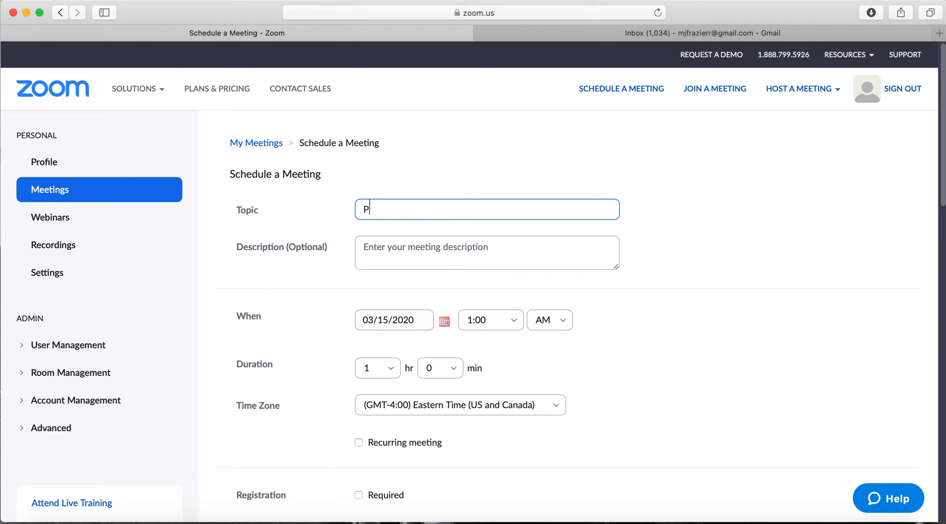
type("arents with Young Kinds")
key("BackSpace")
key("BackSpace")
key("BackSpace")
type("ds")
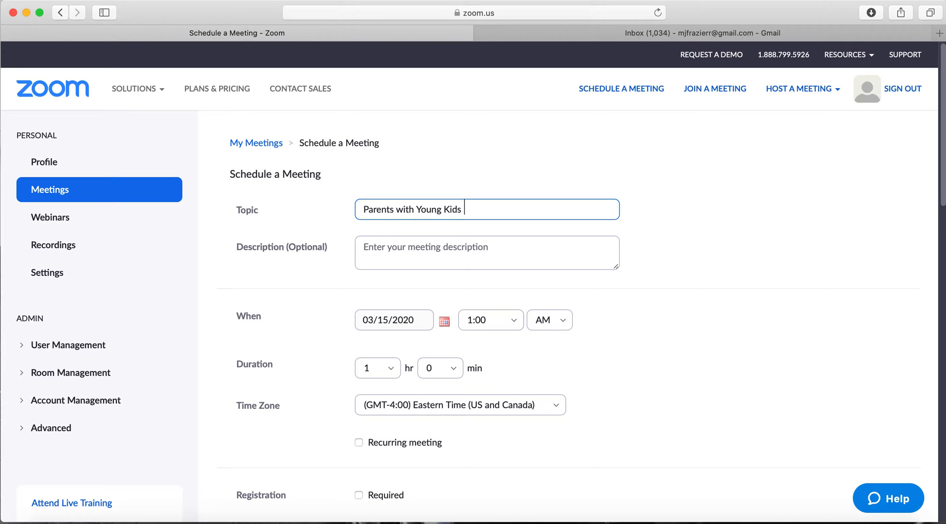
type("Group Meeting")
left_click(434, 262)
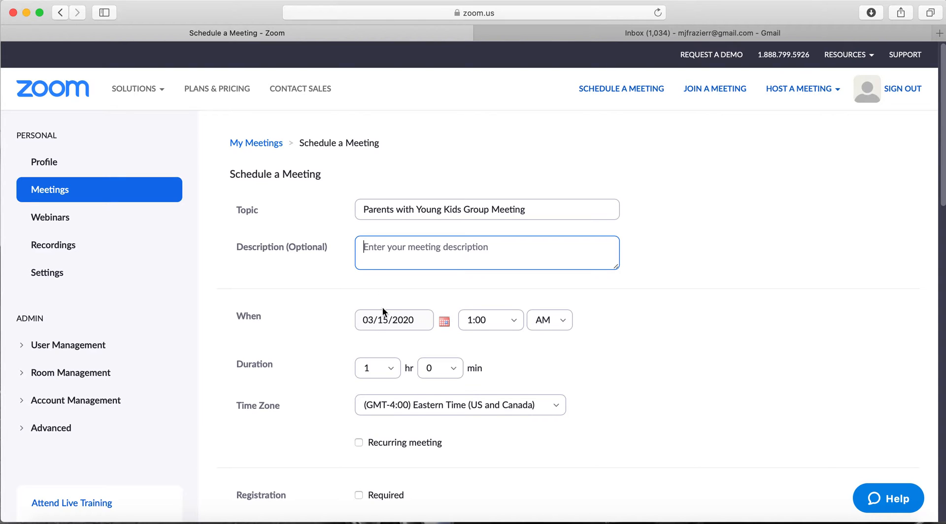
left_click(382, 325)
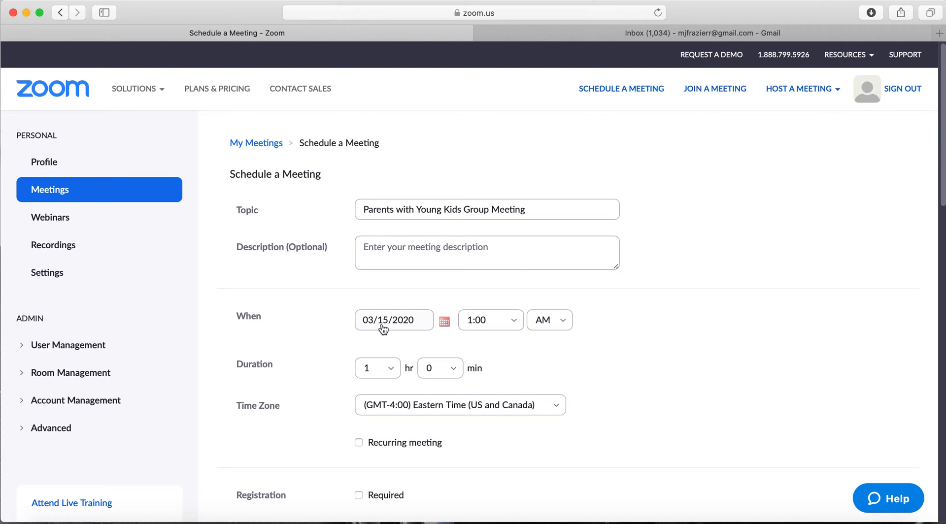
left_click(445, 323)
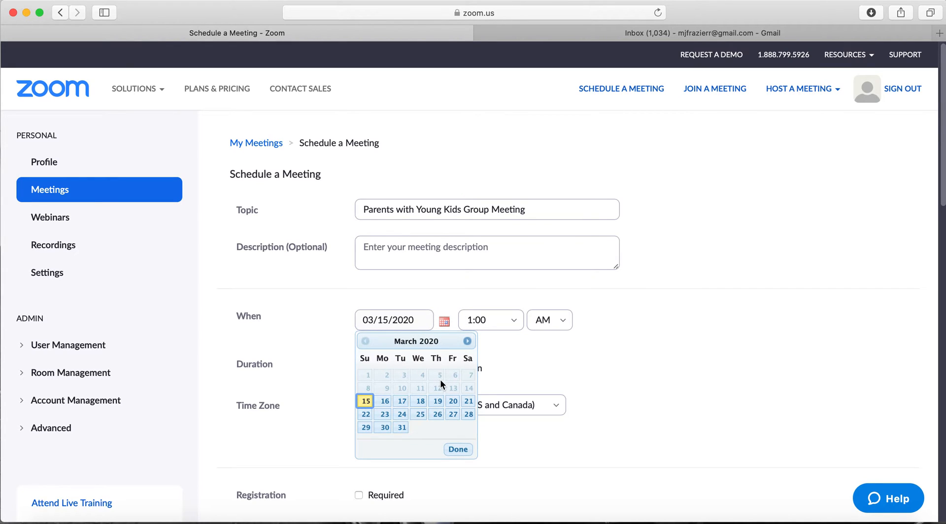
left_click(402, 405)
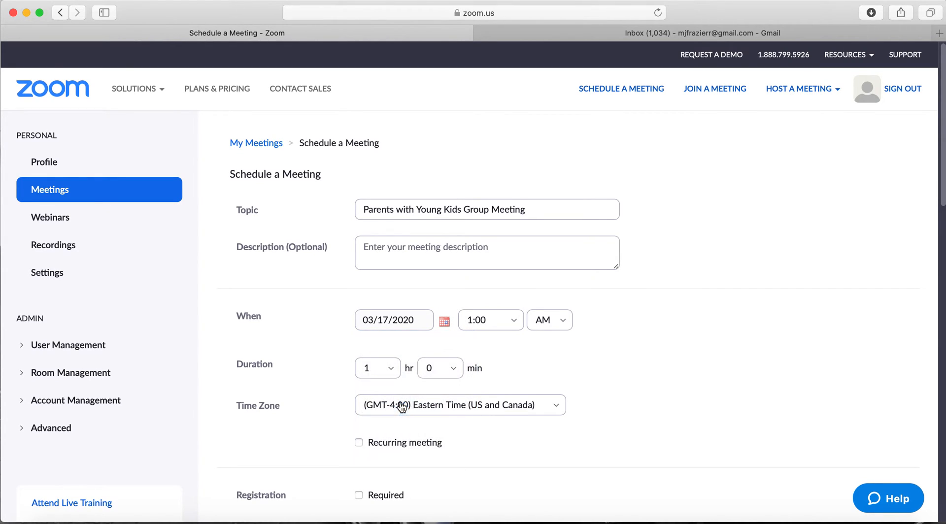
left_click(486, 322)
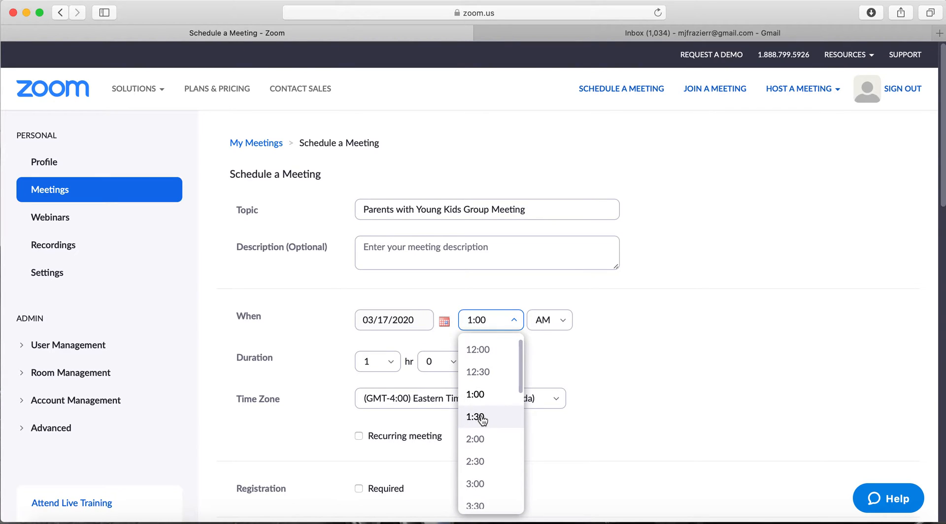
scroll(482, 418, "down", 4)
scroll(482, 419, "down", 10)
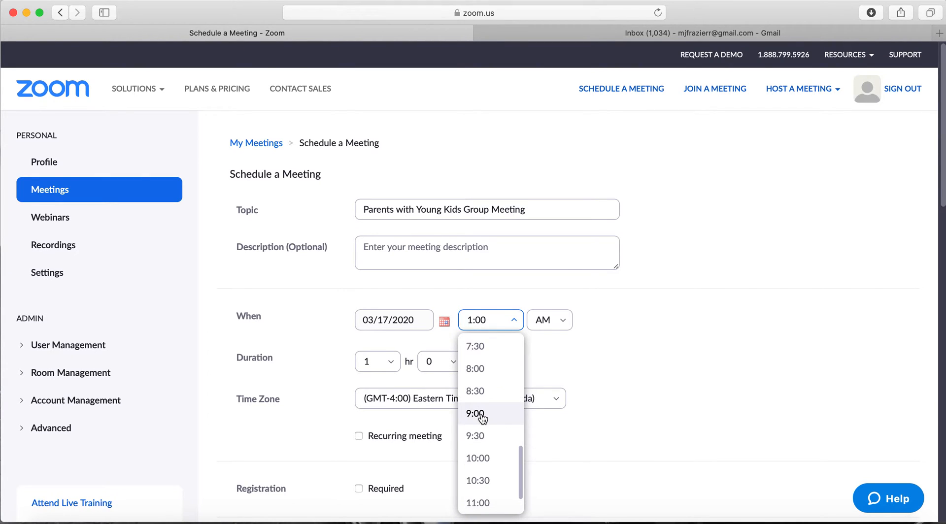
scroll(535, 362, "up", 3)
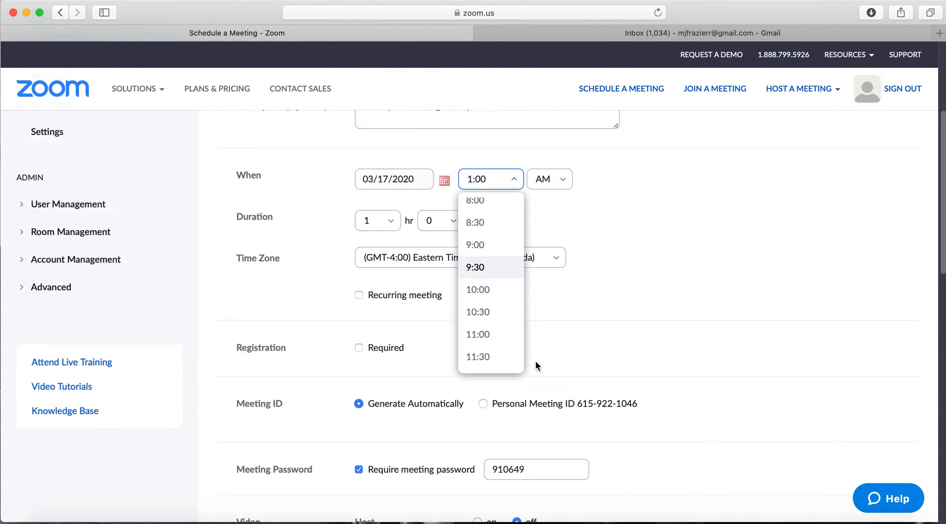
scroll(494, 276, "up", 1)
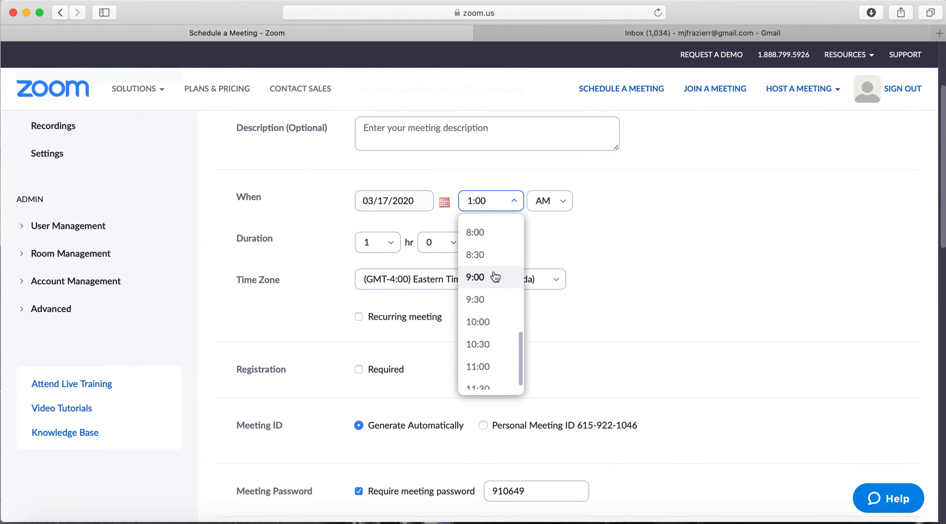
left_click(504, 241)
left_click(548, 202)
left_click(548, 254)
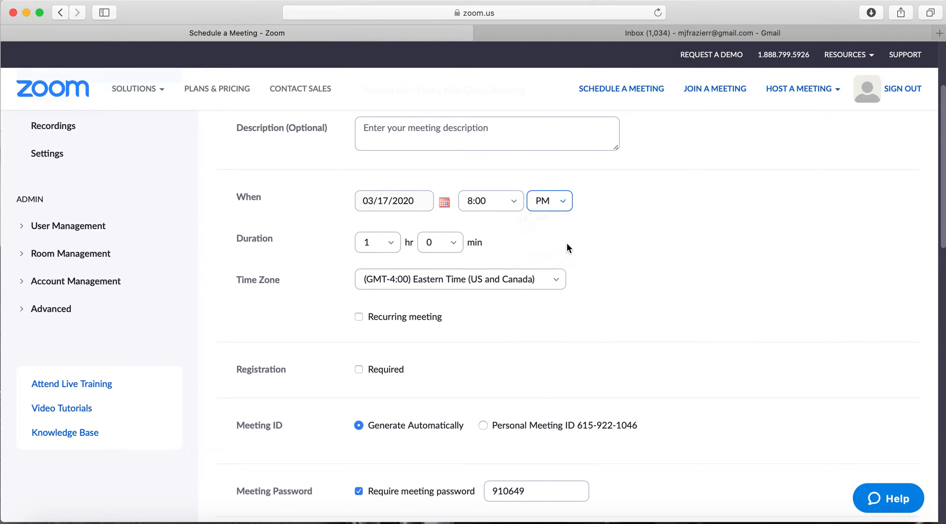
left_click(391, 249)
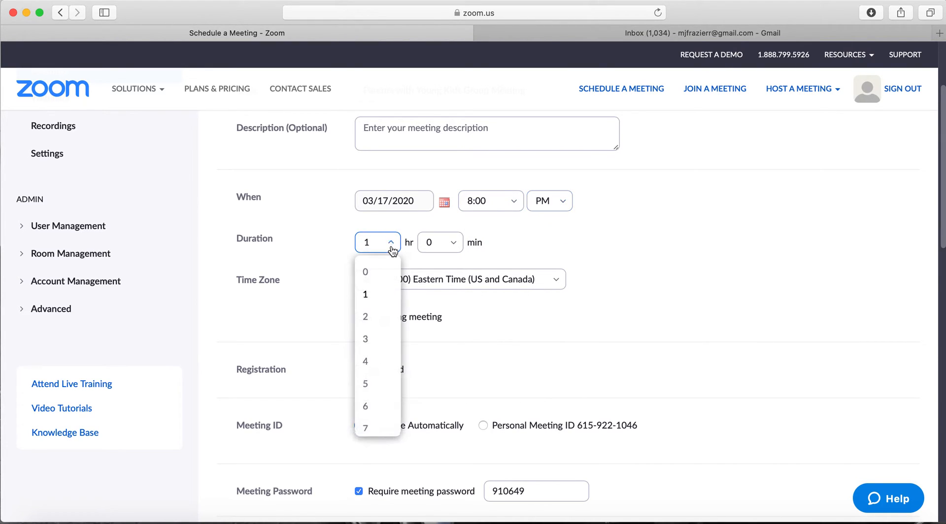
left_click(372, 316)
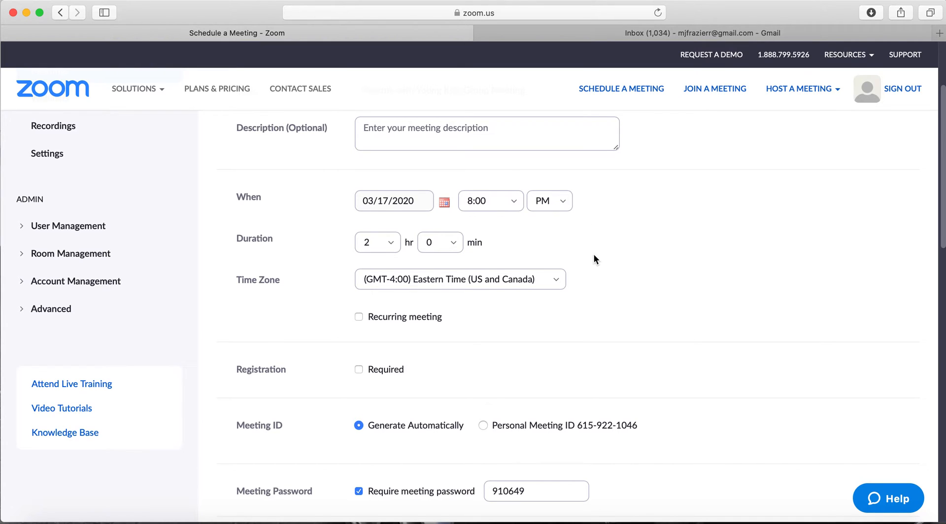
scroll(592, 256, "down", 3)
scroll(591, 256, "down", 5)
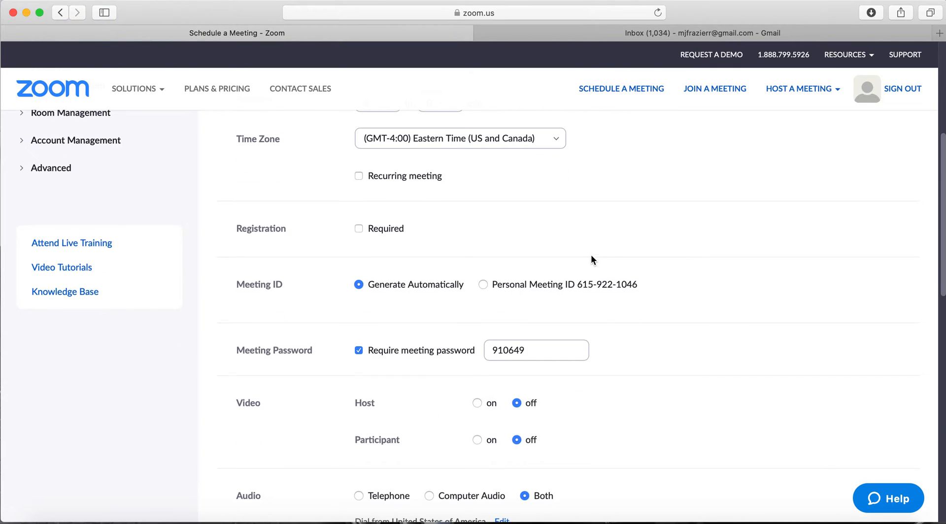
scroll(592, 260, "down", 1)
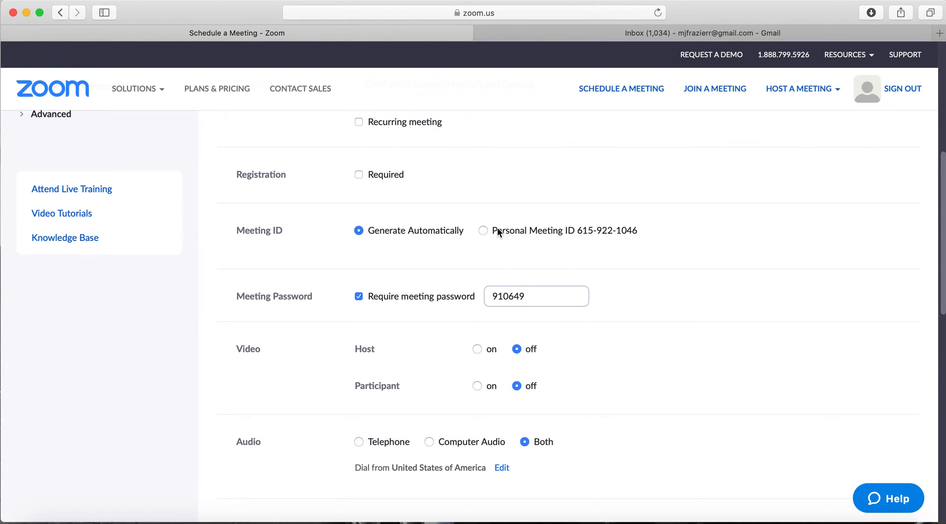
left_click(483, 230)
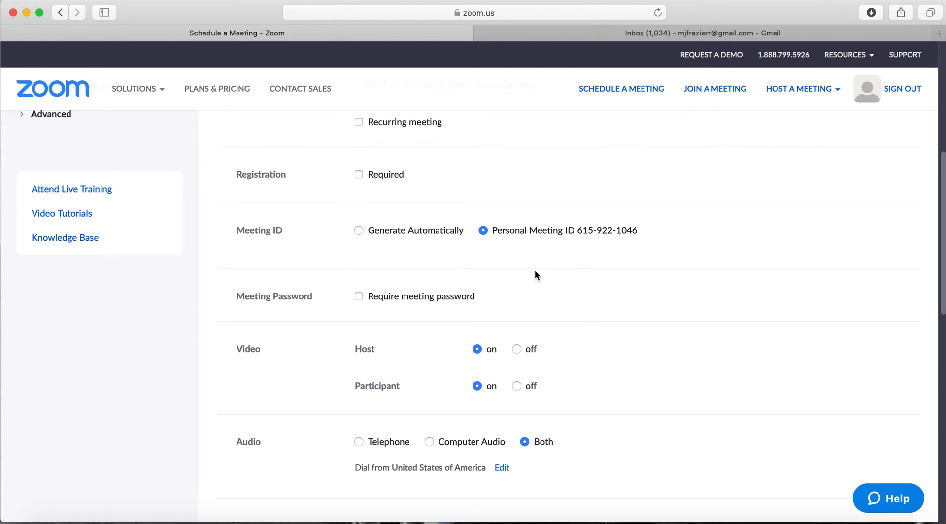
scroll(532, 277, "down", 3)
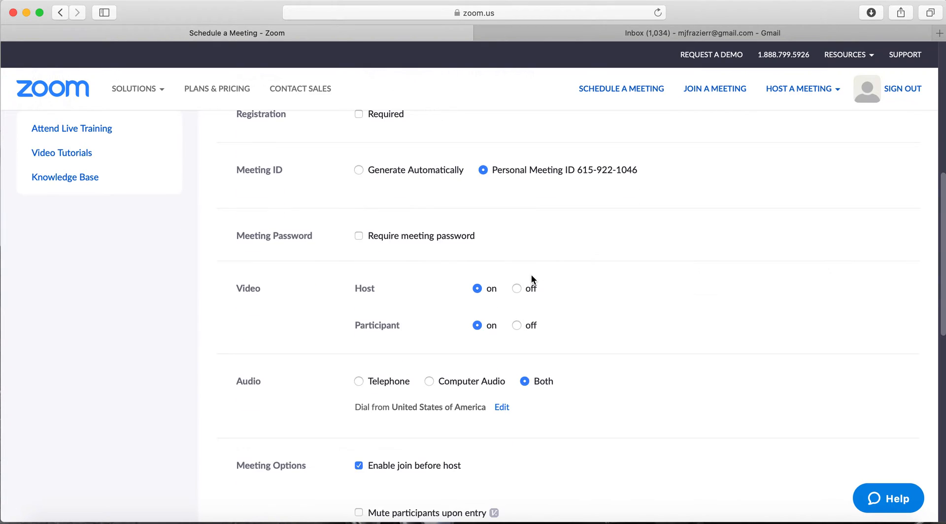
scroll(532, 278, "down", 4)
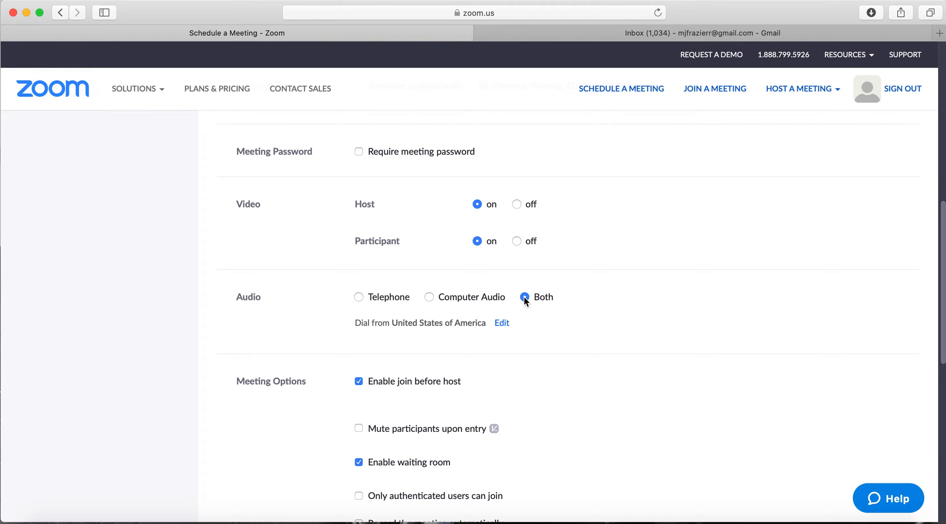
scroll(524, 297, "down", 5)
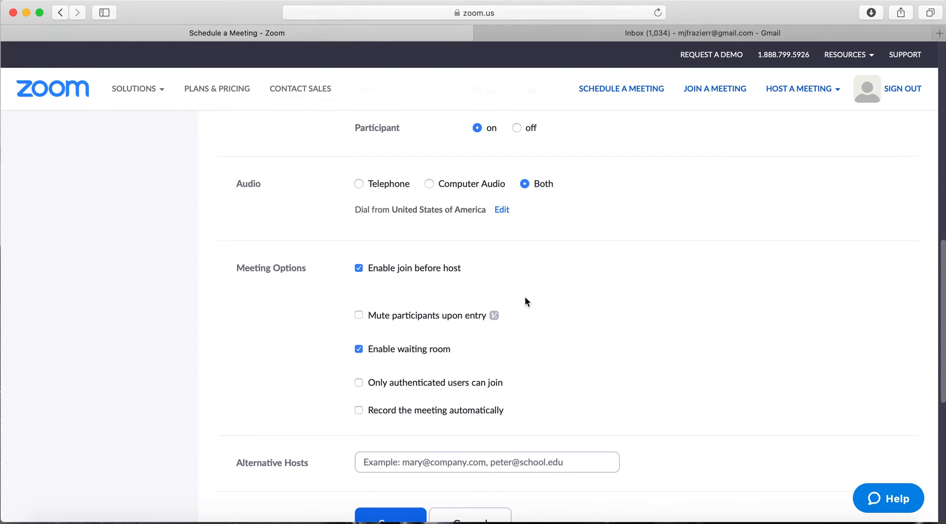
- Uncheck Enable waiting room under Meeting Options, leaving join before host enabled
scroll(525, 296, "down", 3)
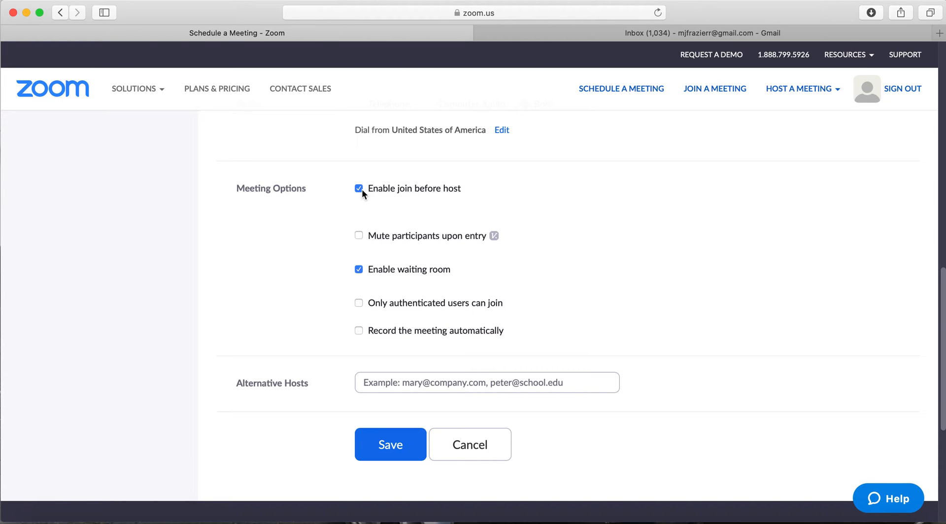
left_click(359, 236)
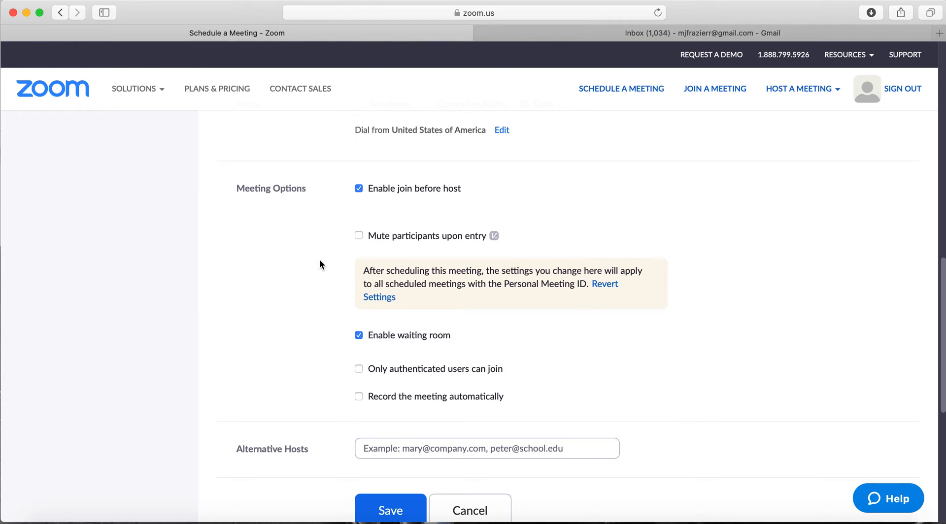
scroll(319, 260, "down", 3)
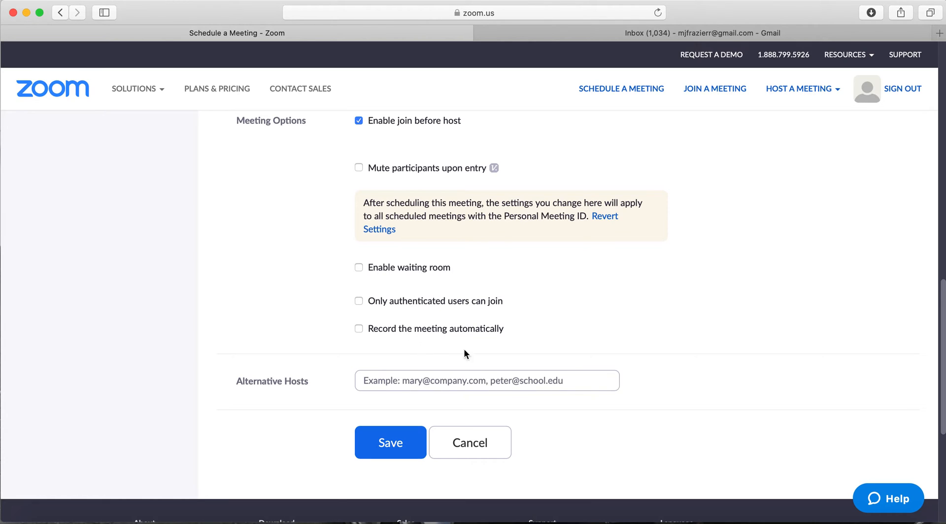
scroll(492, 330, "up", 8)
scroll(531, 321, "up", 8)
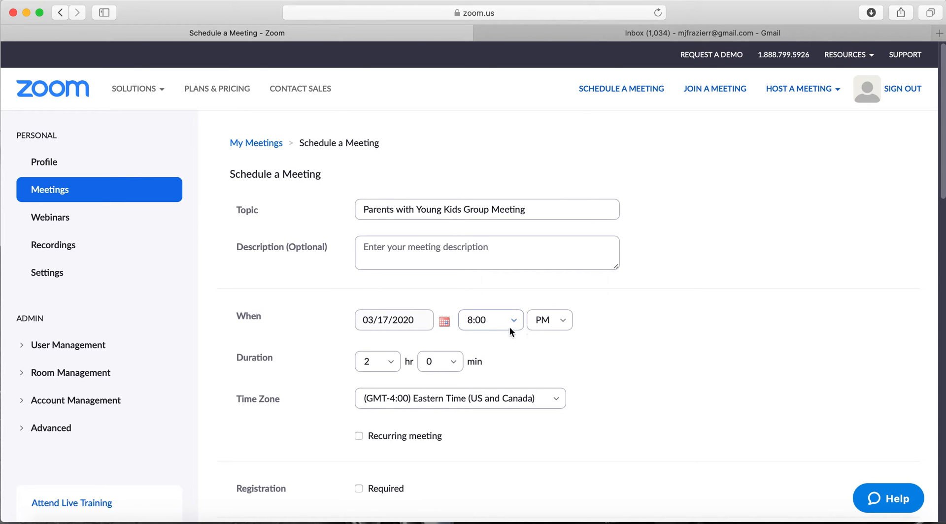
- Save the Mar 17, 2020 8:00 PM Parents with Young Kids Group Meeting
scroll(518, 394, "down", 15)
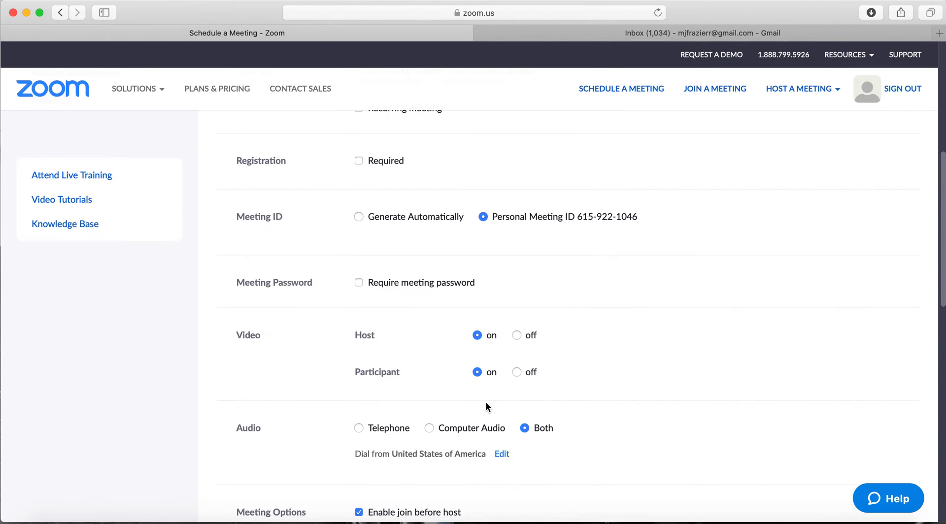
left_click(408, 402)
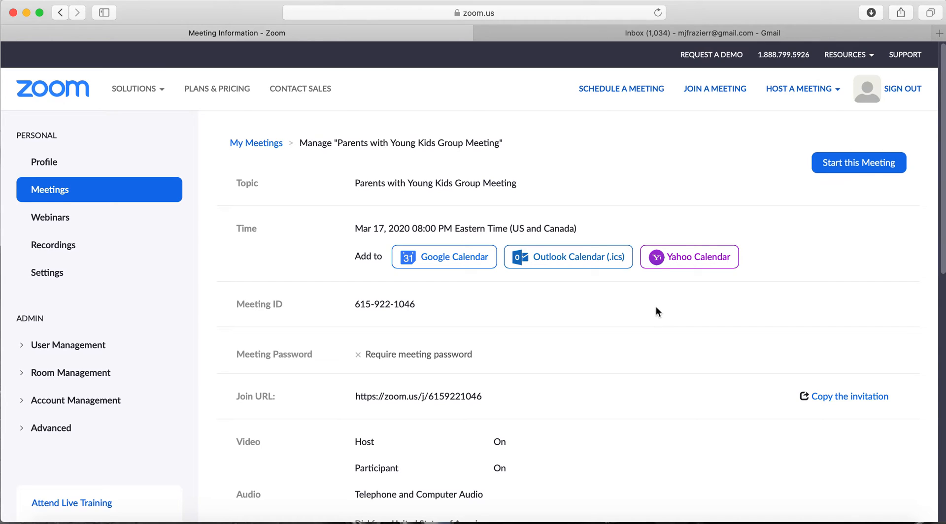
scroll(656, 307, "down", 2)
scroll(656, 308, "up", 2)
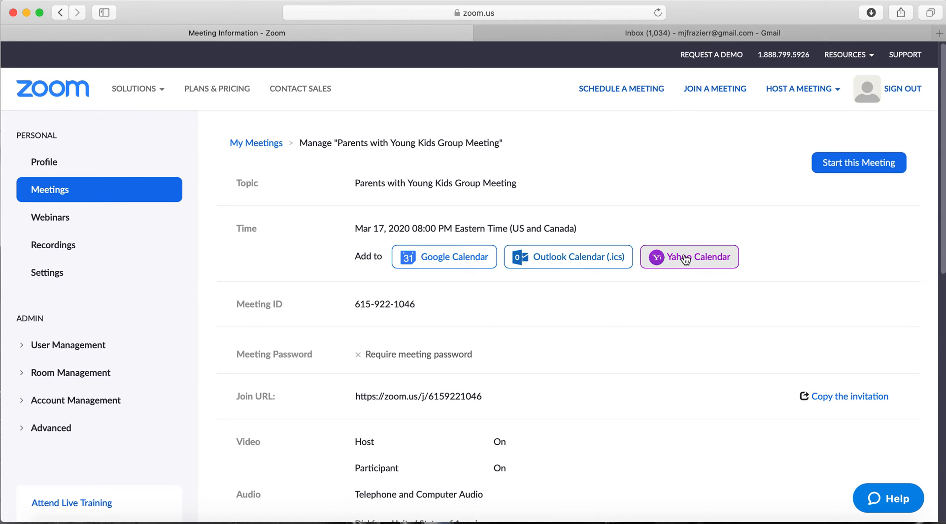
scroll(688, 296, "down", 1)
scroll(687, 294, "down", 3)
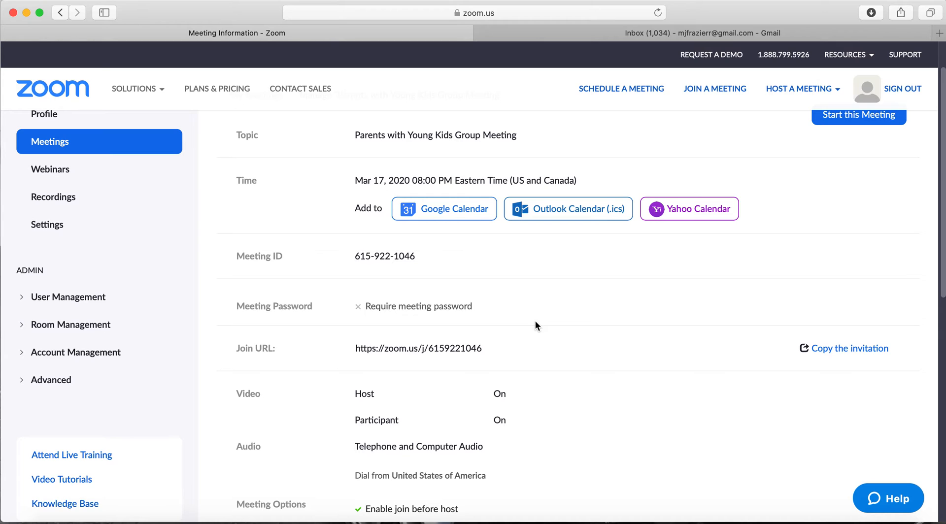
scroll(647, 315, "down", 10)
scroll(646, 311, "up", 4)
scroll(643, 309, "up", 5)
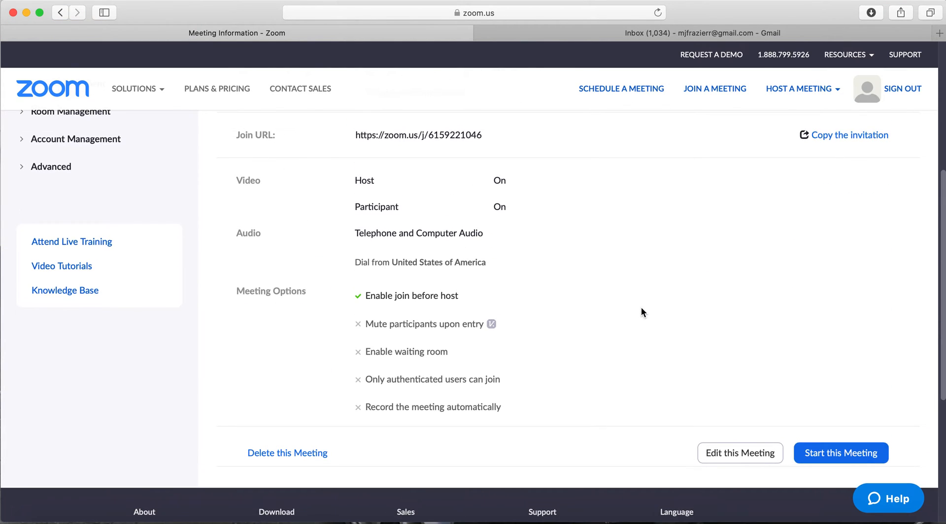
scroll(639, 306, "up", 7)
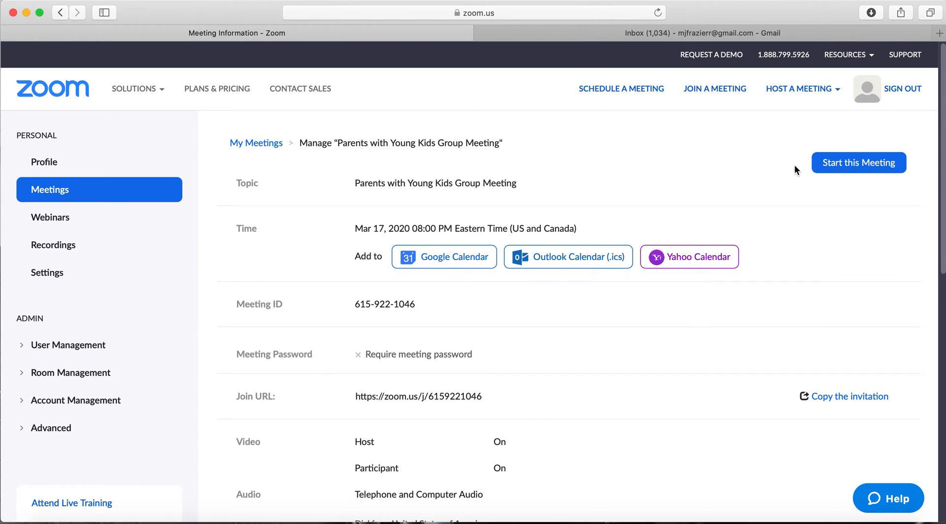
- Copy the whole meeting invitation with Copy Meeting Invitation and close the invitation window
left_click(825, 401)
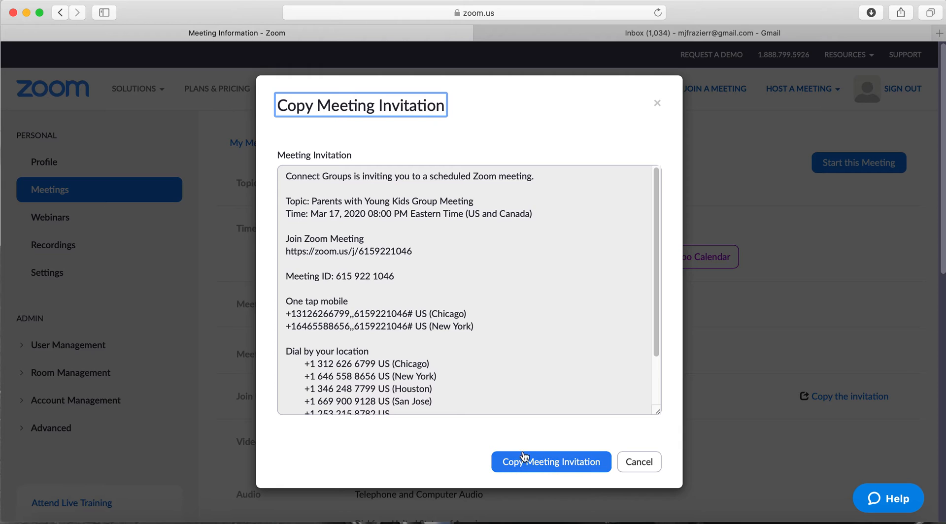
left_click_drag(308, 201, 396, 349)
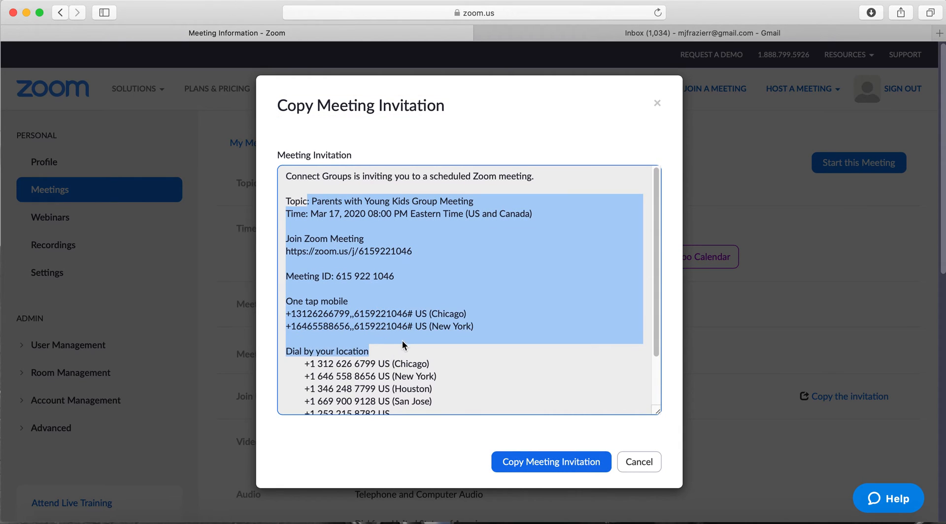
left_click(400, 351)
left_click(539, 466)
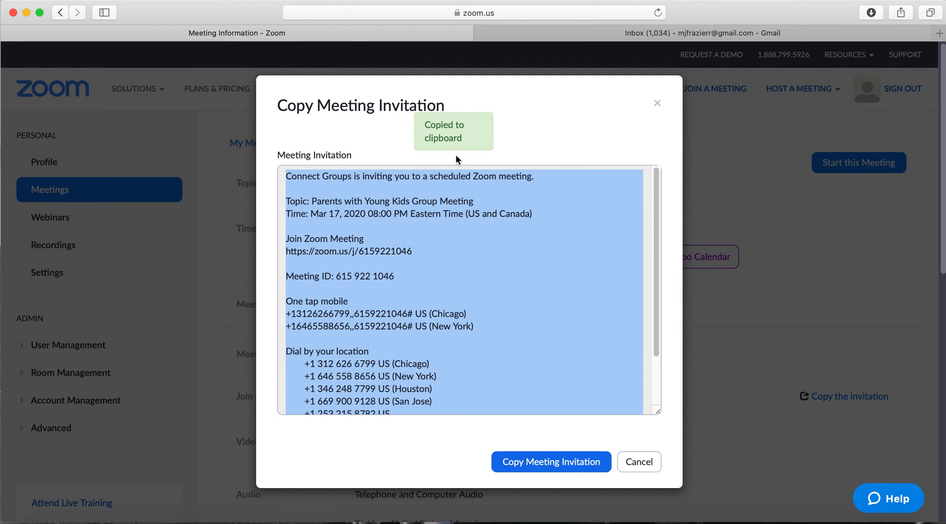
left_click(654, 103)
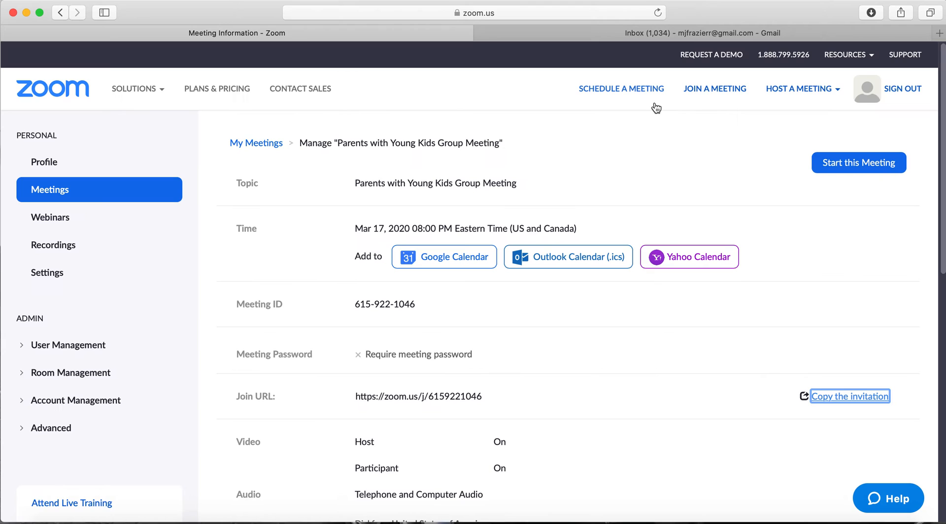
- Paste the copied invitation into the 'Zoom Invitation for Connect Groups!' Gmail draft body
left_click(677, 33)
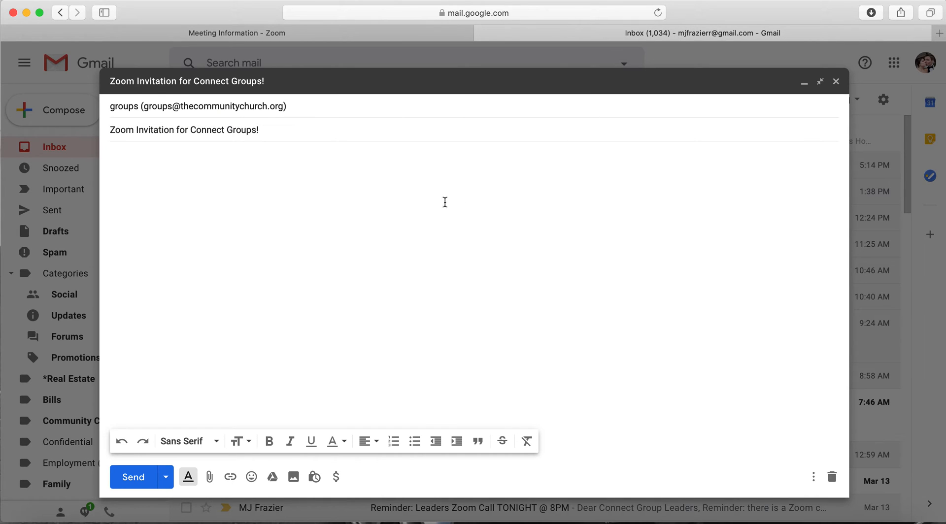
right_click(135, 157)
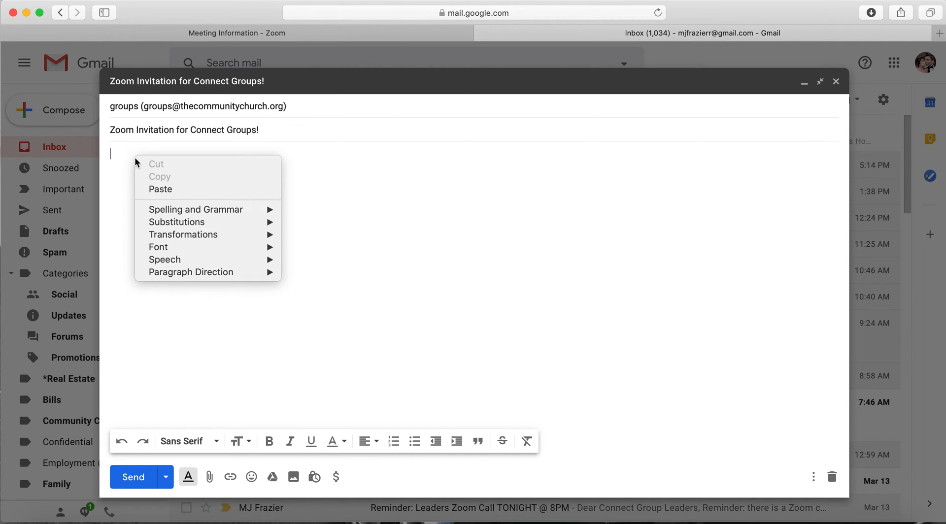
left_click(164, 187)
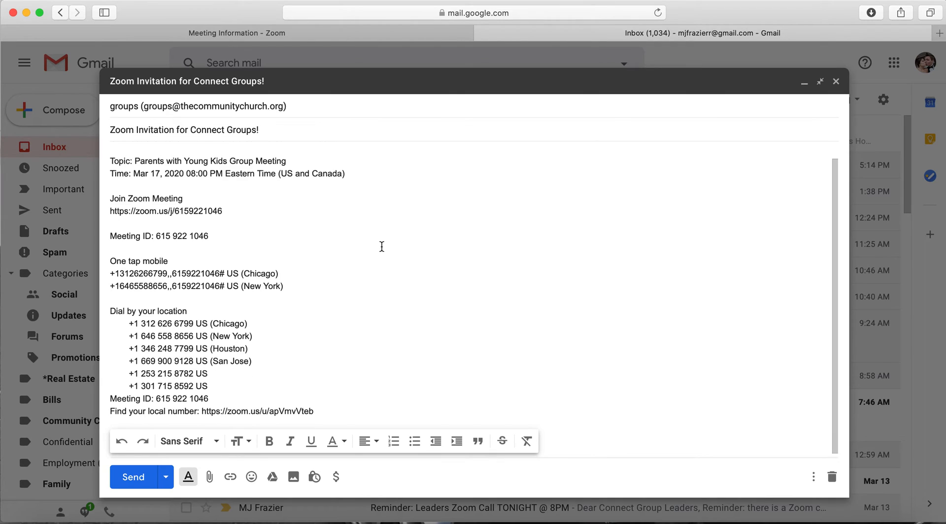
scroll(381, 246, "up", 1)
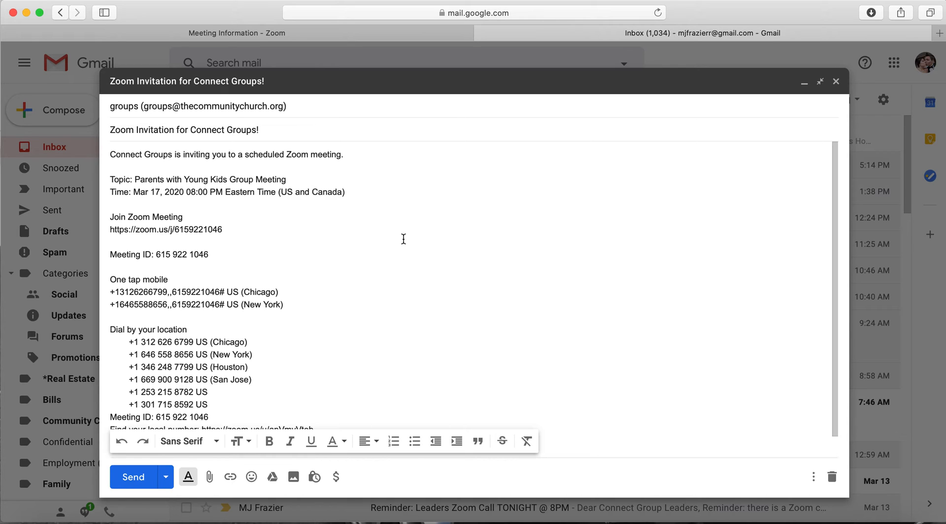
- Highlight the Topic, Time, join link and meeting ID lines in the pasted invitation
left_click(145, 180)
left_click_drag(296, 180, 91, 180)
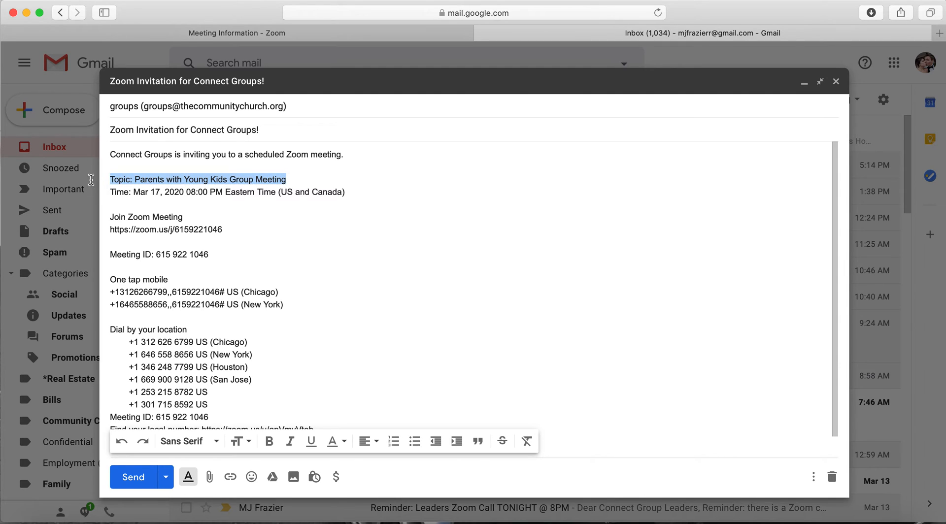
left_click_drag(348, 193, 101, 192)
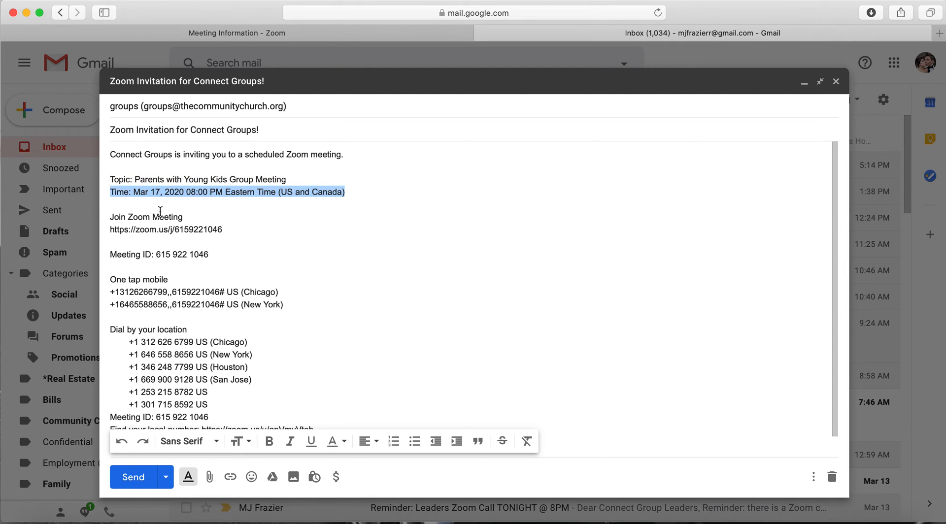
left_click_drag(225, 229, 109, 219)
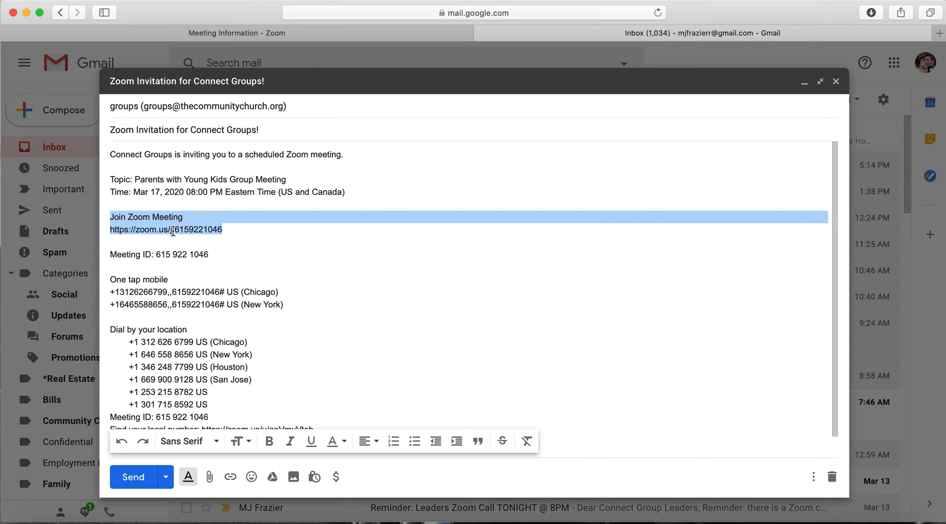
left_click_drag(210, 256, 155, 257)
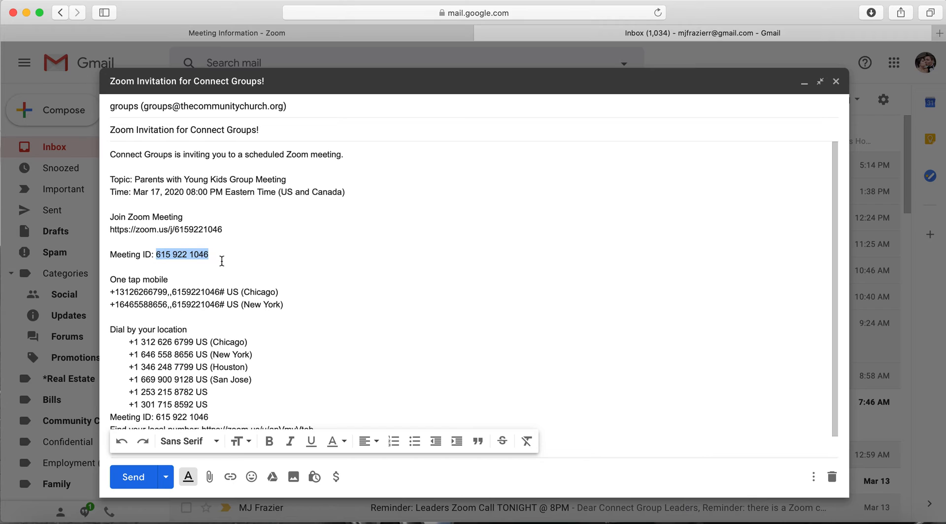
left_click(174, 257)
- Select and deselect the Chicago and New York one-tap dial strings
left_click_drag(114, 292, 223, 293)
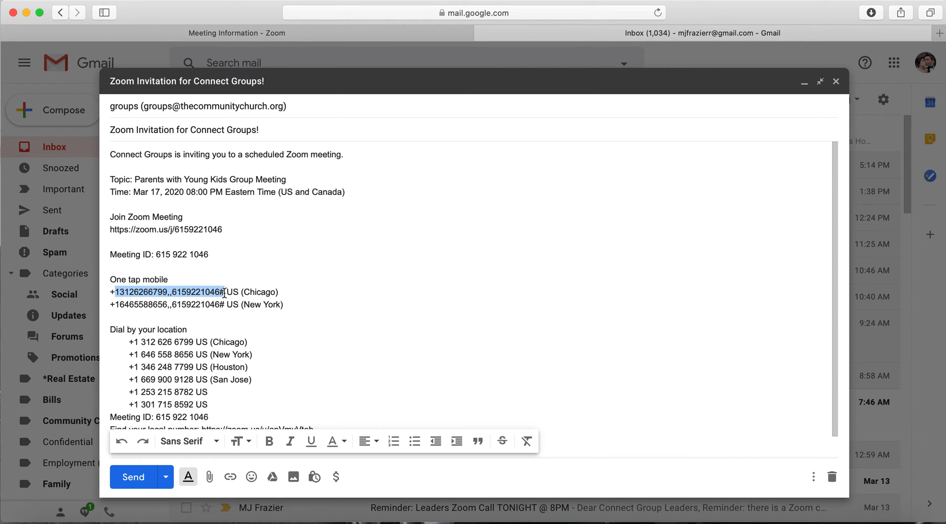
left_click(227, 302)
left_click_drag(227, 301, 120, 305)
left_click(256, 286)
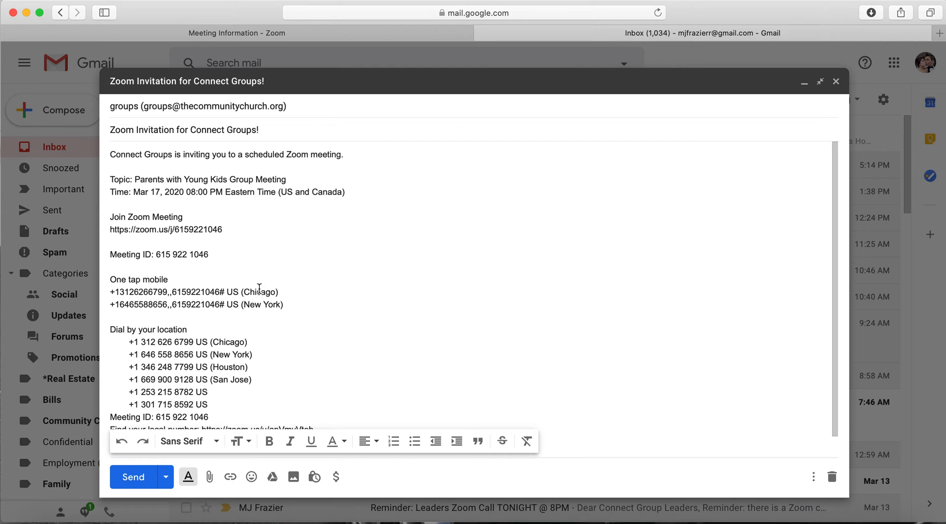
left_click_drag(225, 305, 110, 306)
left_click(116, 308)
left_click(215, 308)
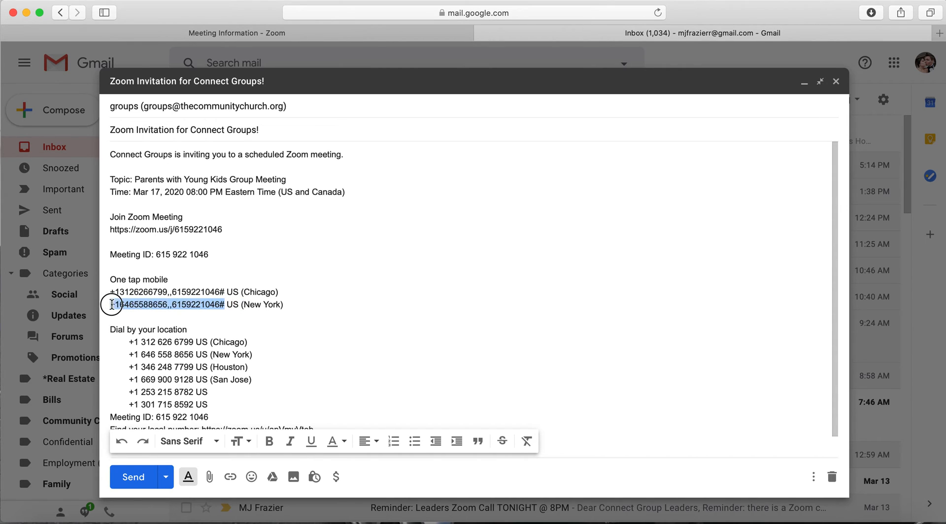
left_click(202, 305)
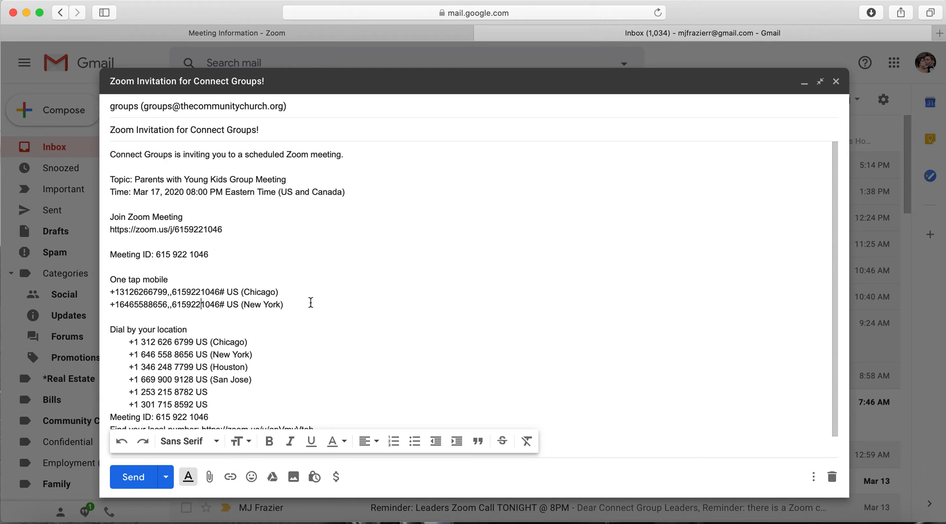
- Scroll through the email body, then return to the 'Meeting Information - Zoom' tab
scroll(310, 302, "down", 1)
scroll(310, 302, "up", 1)
scroll(232, 304, "down", 1)
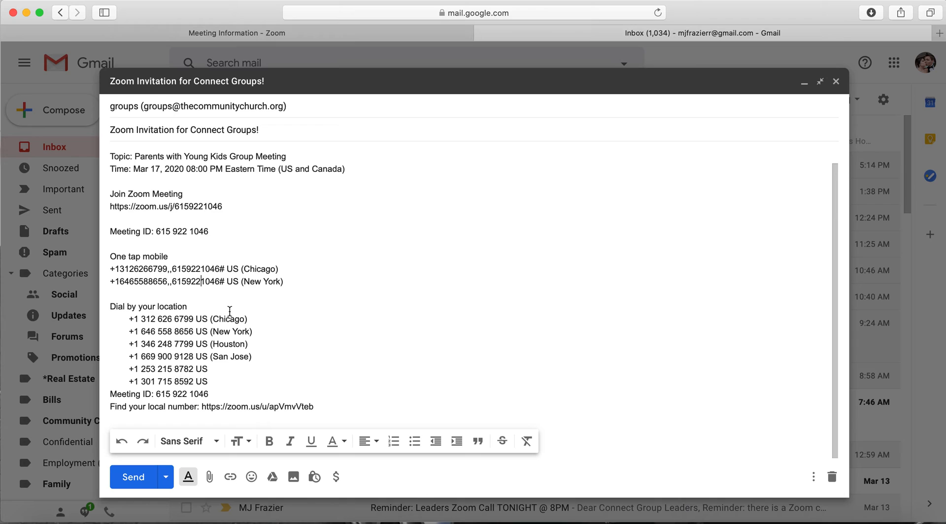
scroll(251, 317, "up", 1)
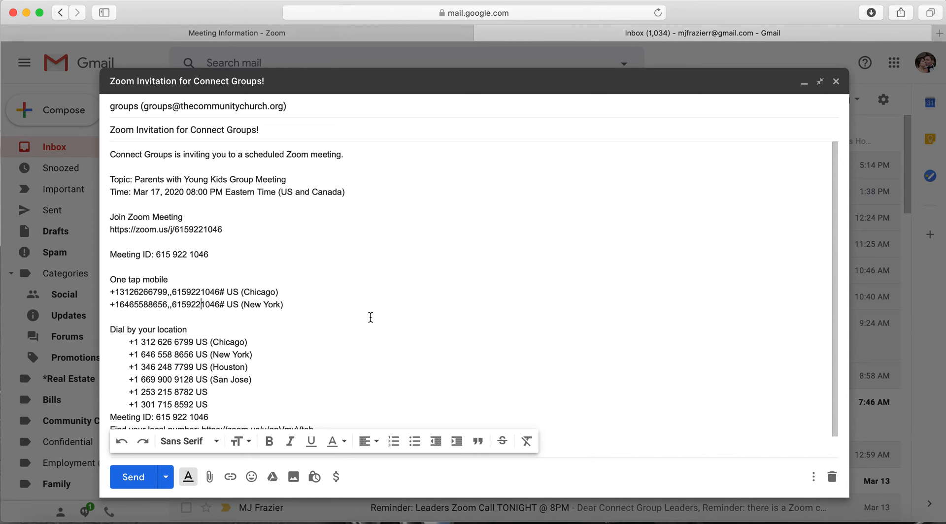
left_click(297, 32)
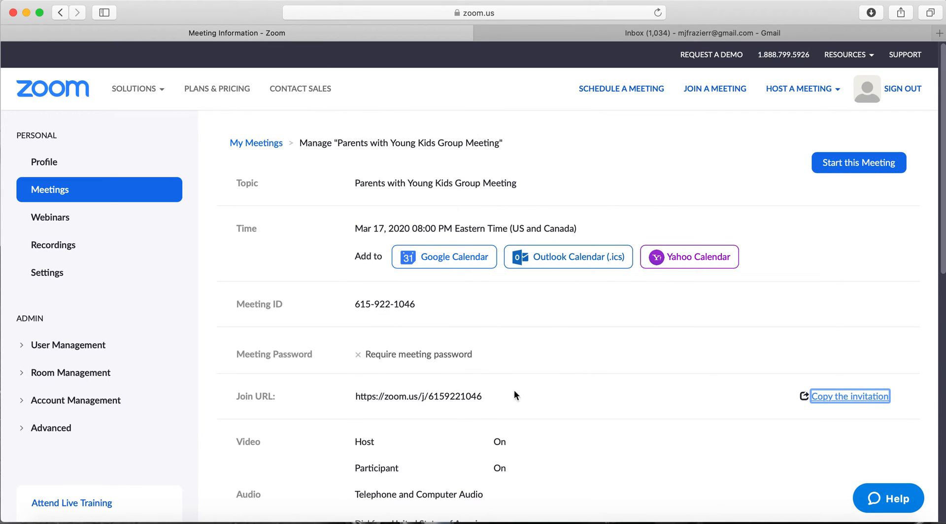
- Open the account Profile page from the sidebar
left_click(43, 161)
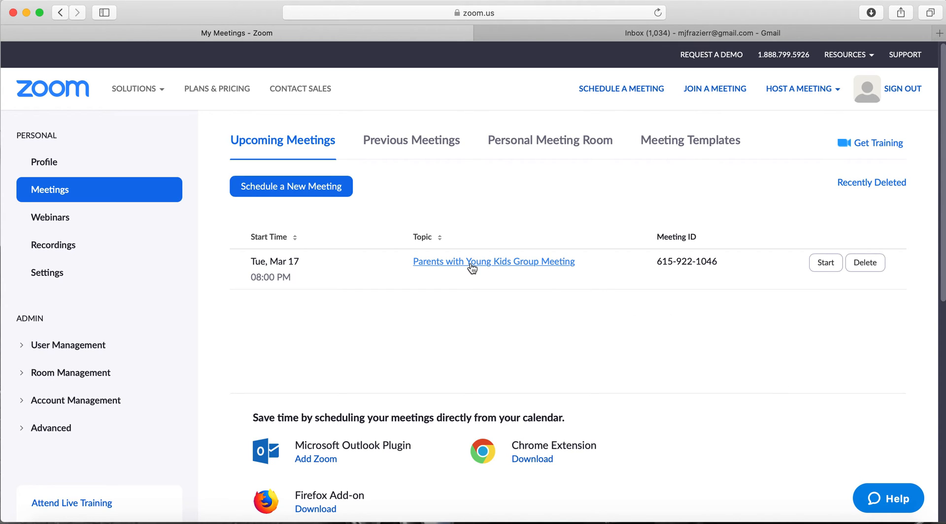
- Start the Parents with Young Kids Group Meeting with computer audio, then end it for all participants
left_click(93, 197)
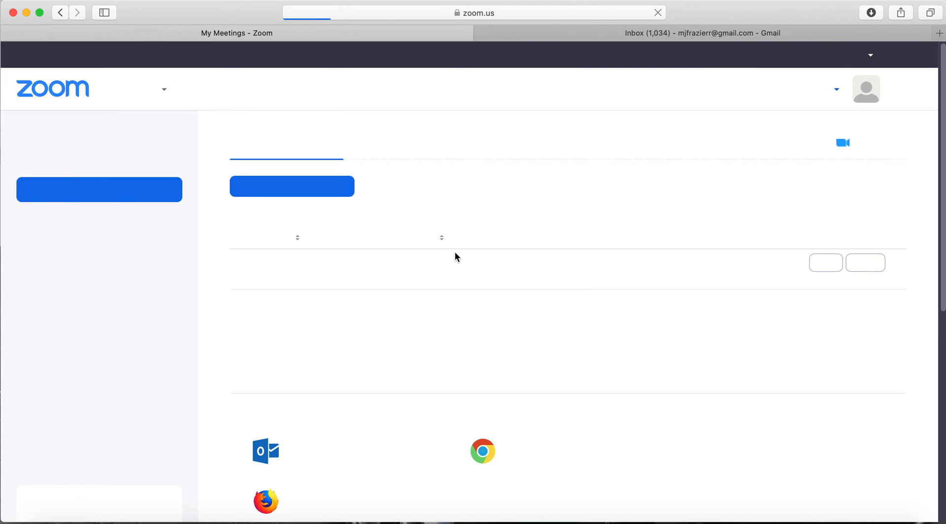
left_click(483, 263)
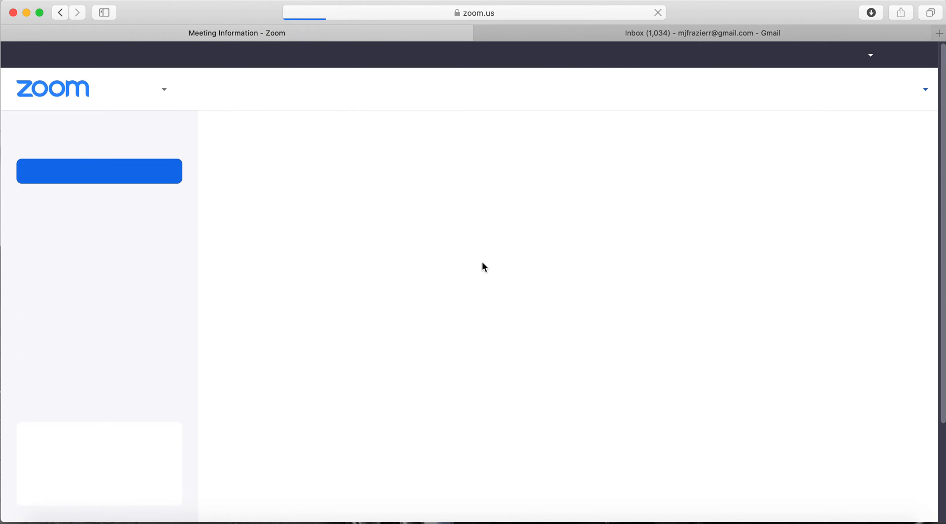
left_click(837, 166)
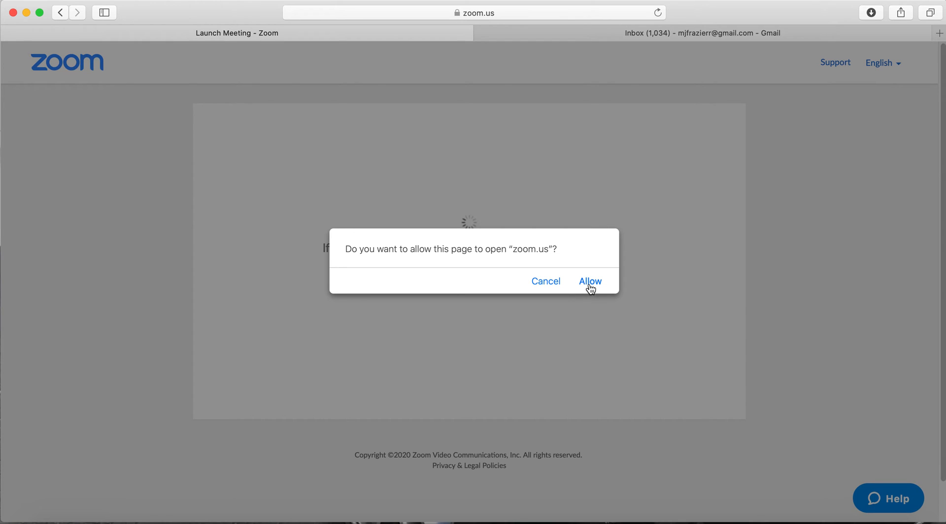
left_click(589, 285)
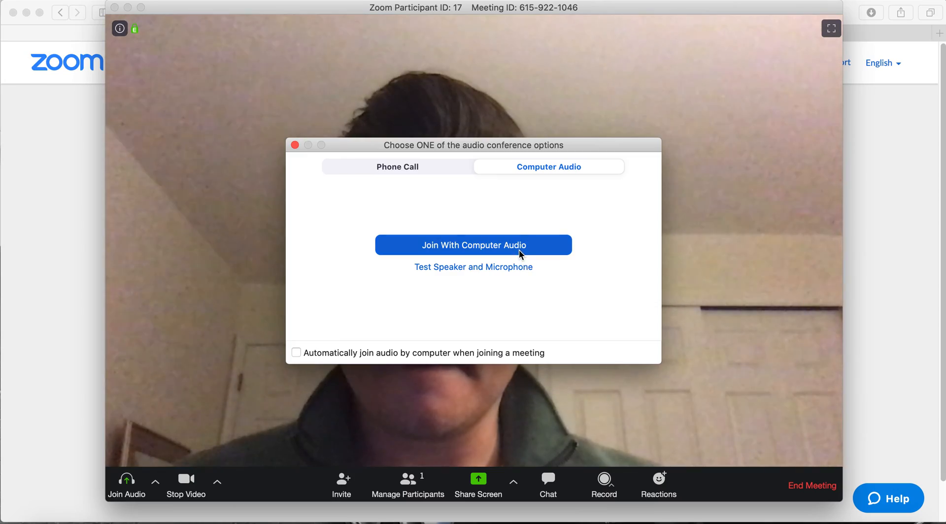
left_click(518, 249)
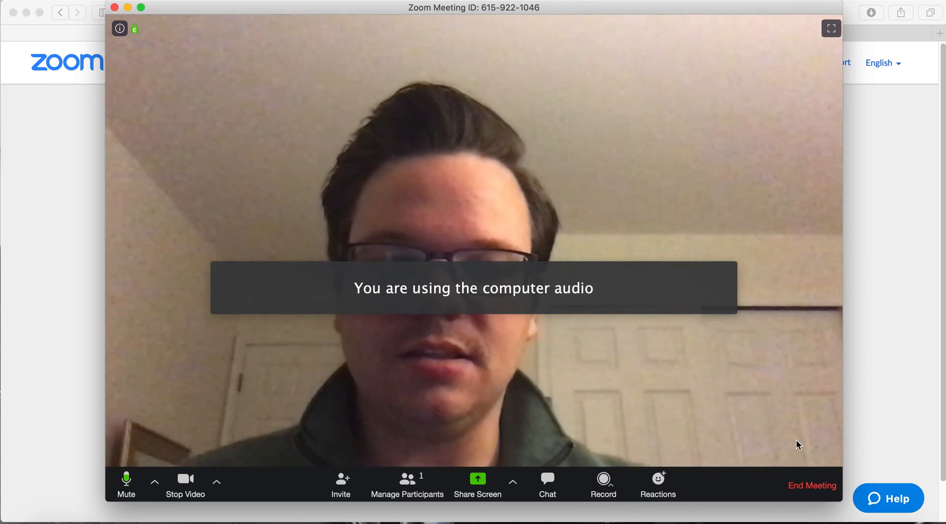
left_click(814, 486)
left_click(569, 298)
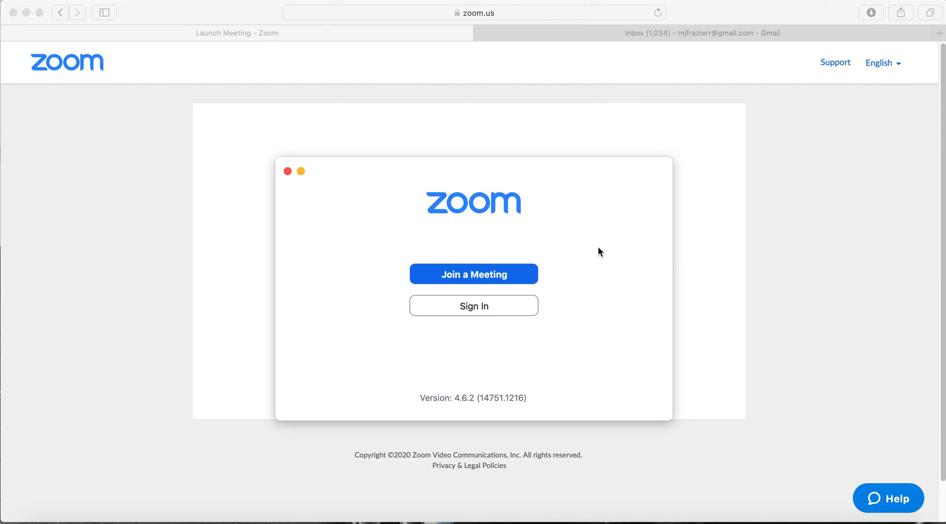
- Close the Zoom app home window and return to Upcoming Meetings in the web portal
left_click(288, 171)
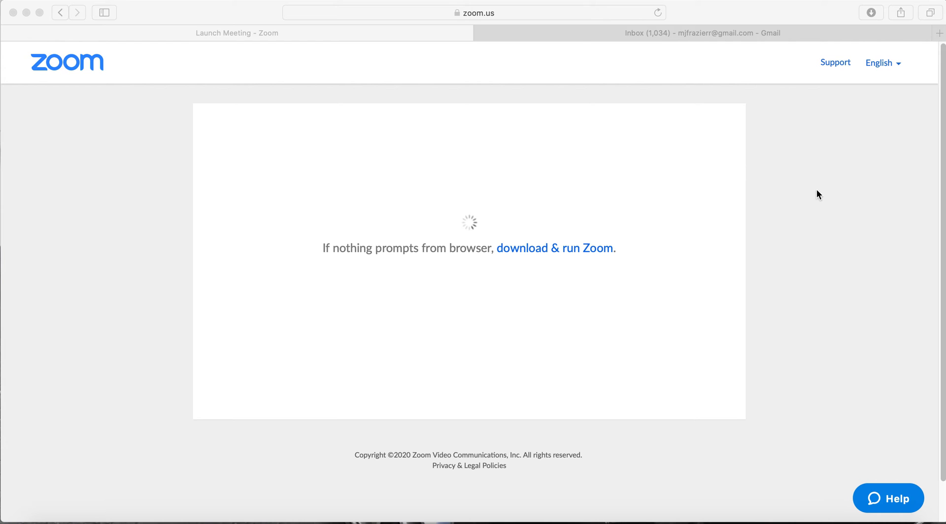
left_click(604, 129)
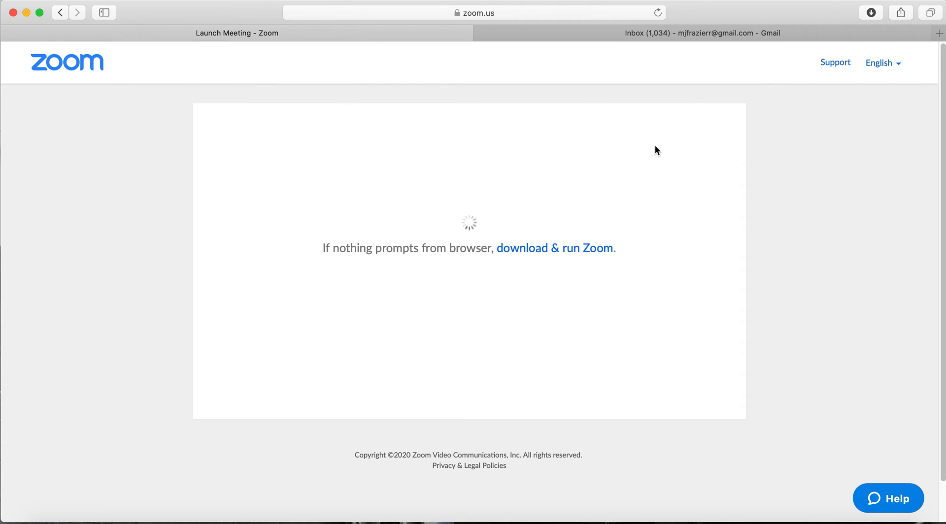
left_click(59, 13)
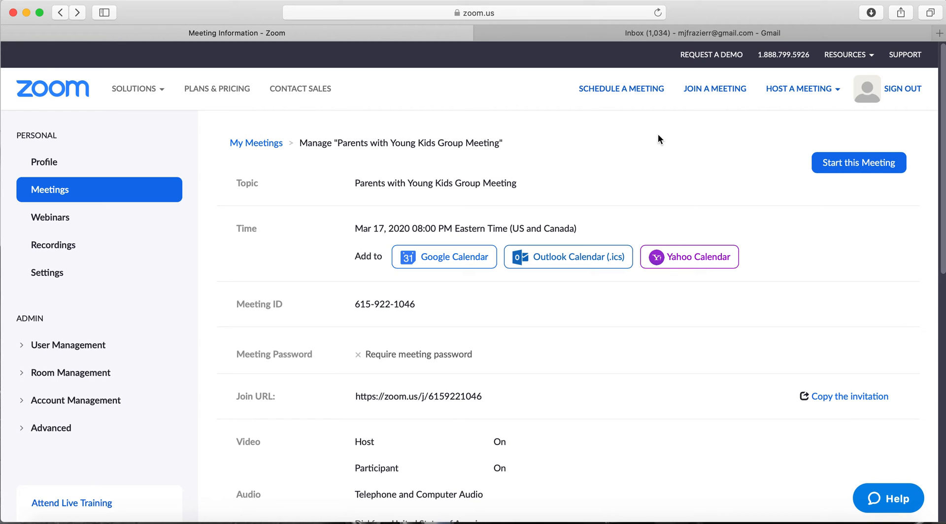
left_click(53, 182)
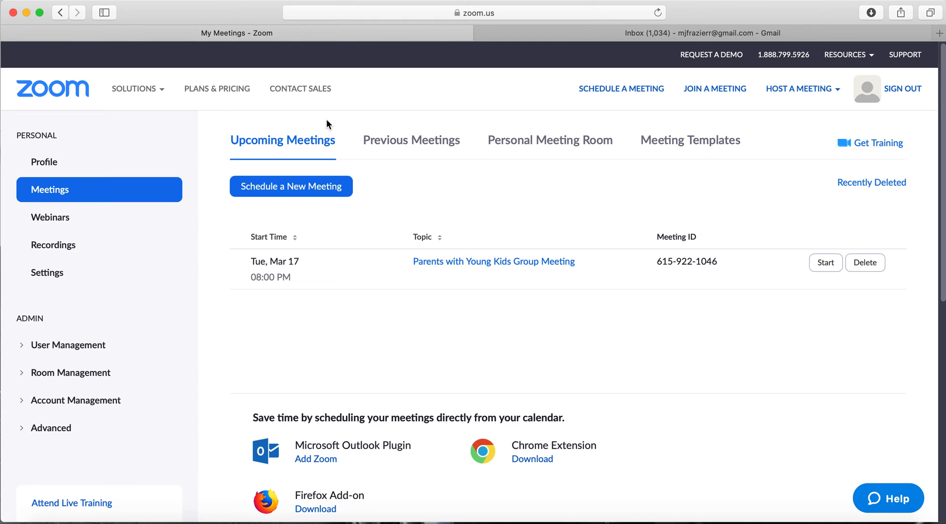
- Host an instant meeting with video on and computer audio, then end it for all
left_click(806, 91)
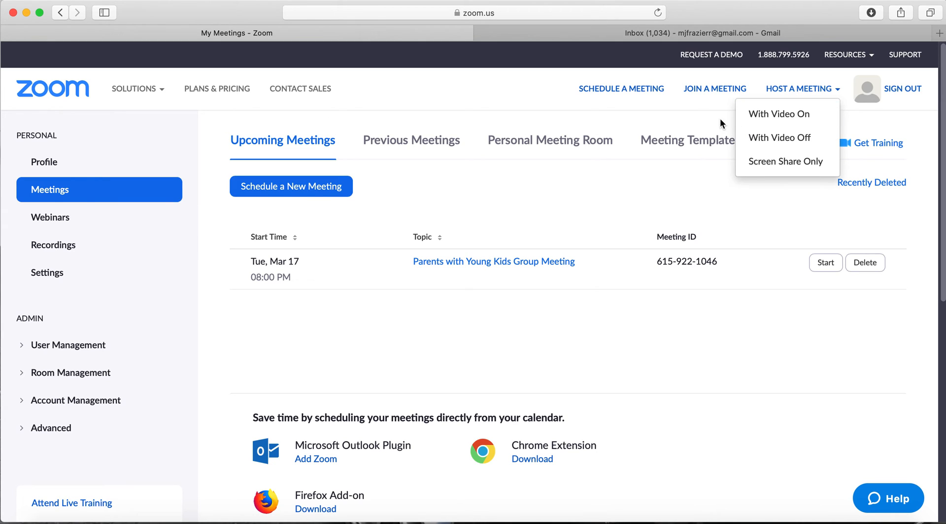
mouse_move(805, 93)
left_click(792, 112)
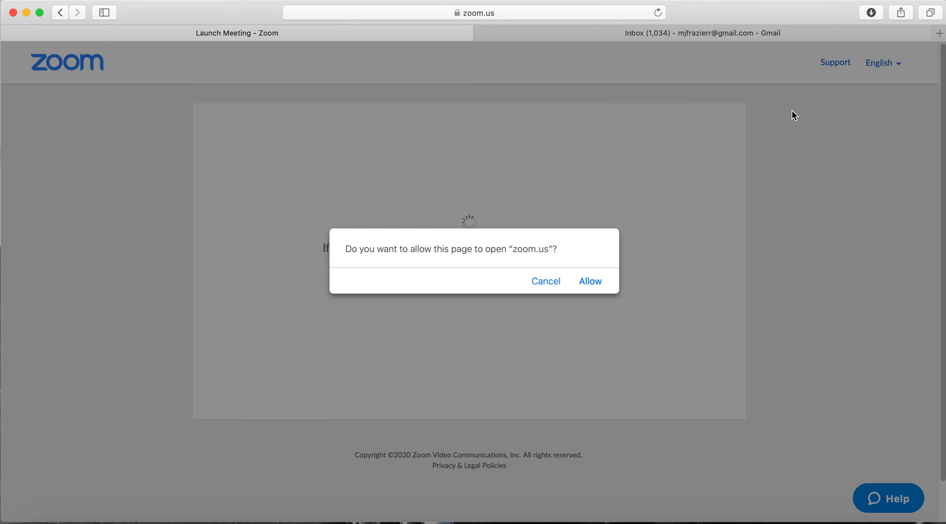
left_click(588, 281)
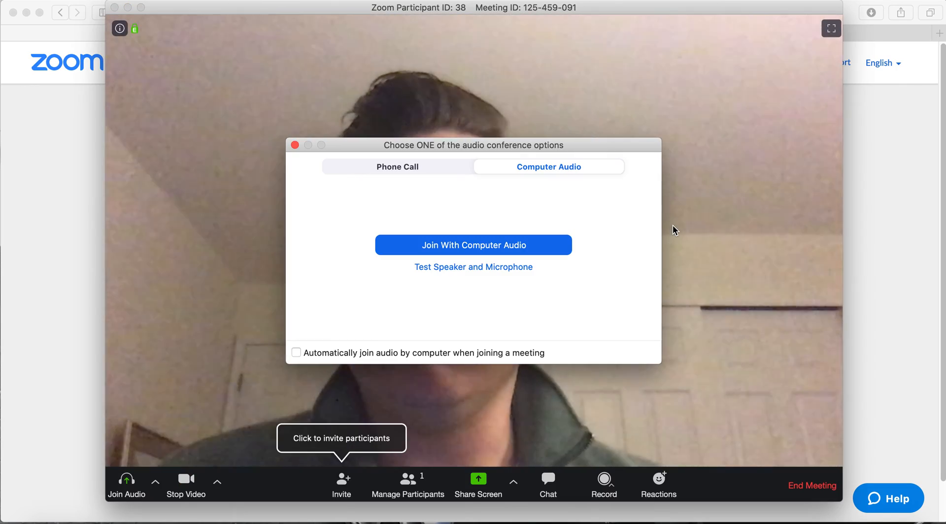
left_click(542, 246)
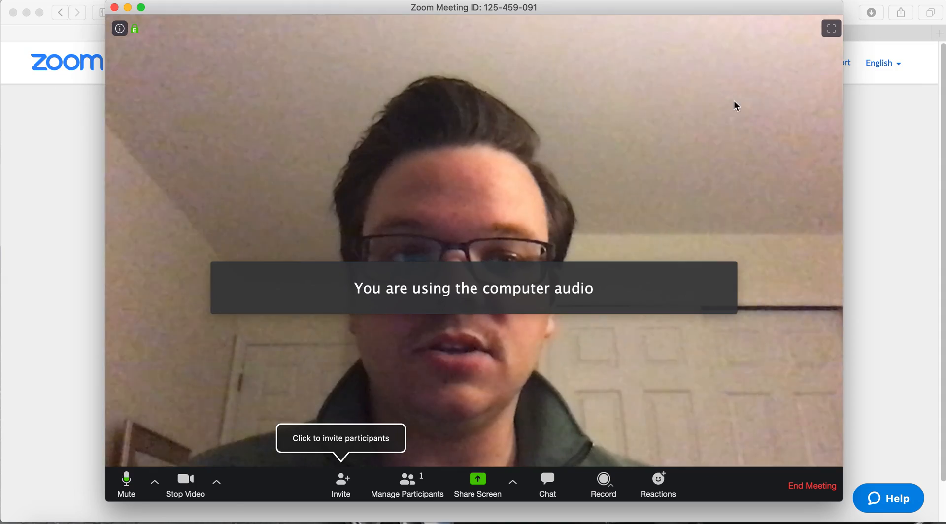
left_click(811, 487)
left_click(591, 298)
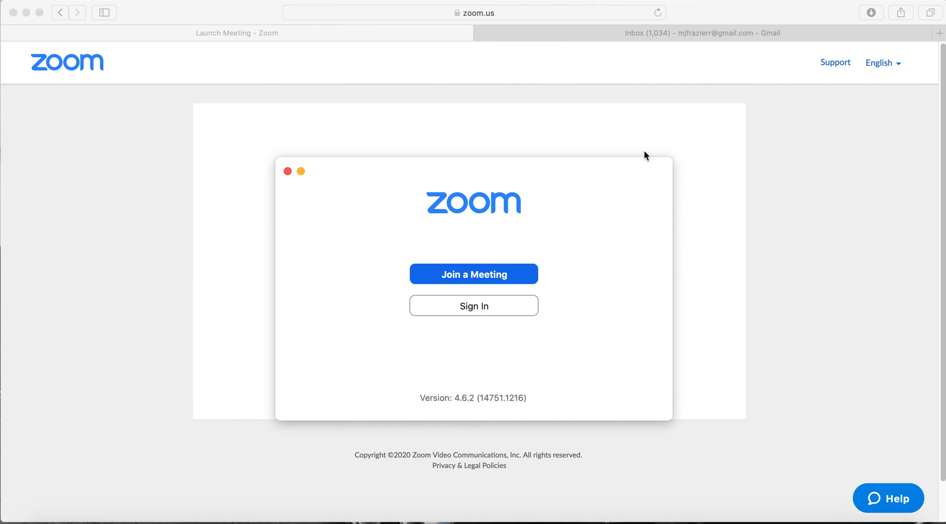
- Close the Zoom app home window and go back to the Upcoming Meetings list
left_click(288, 171)
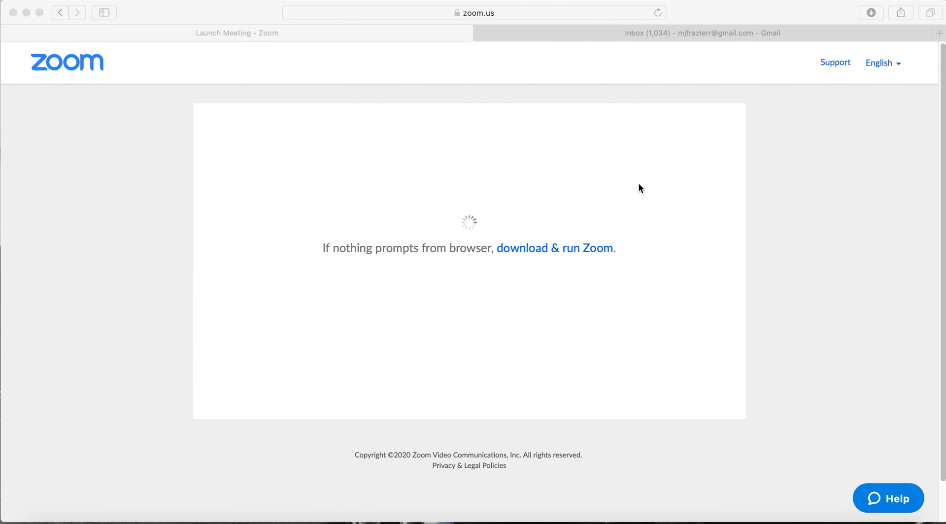
left_click(61, 13)
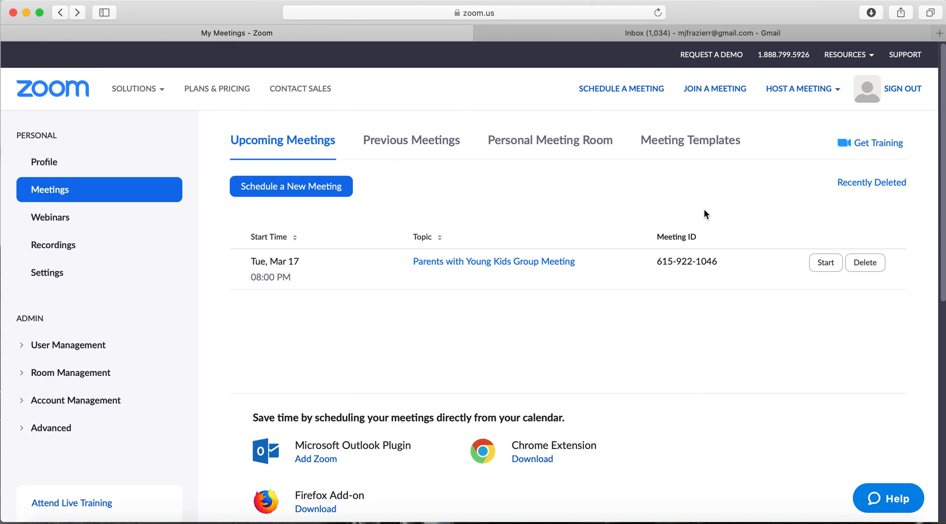
- Open the 'Parents with Young Kids Group Meeting' Meeting Information page from Upcoming Meetings
left_click(552, 262)
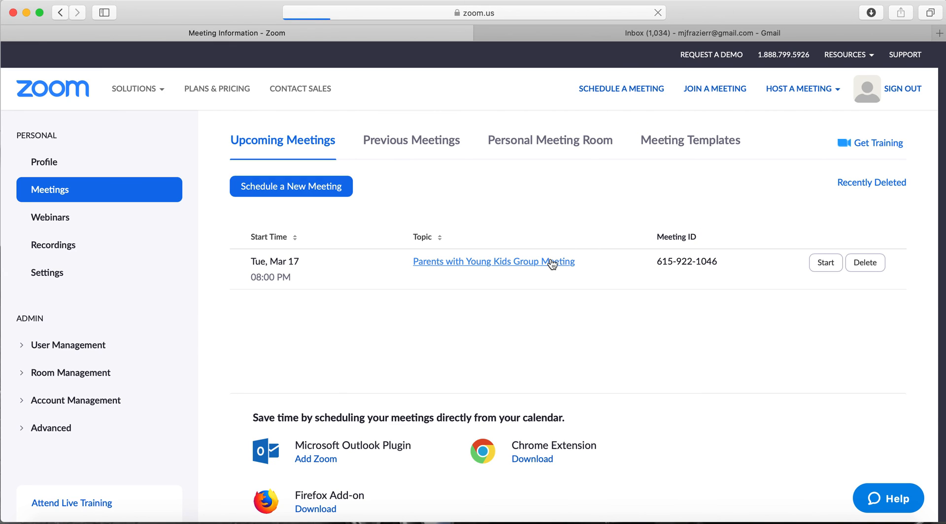